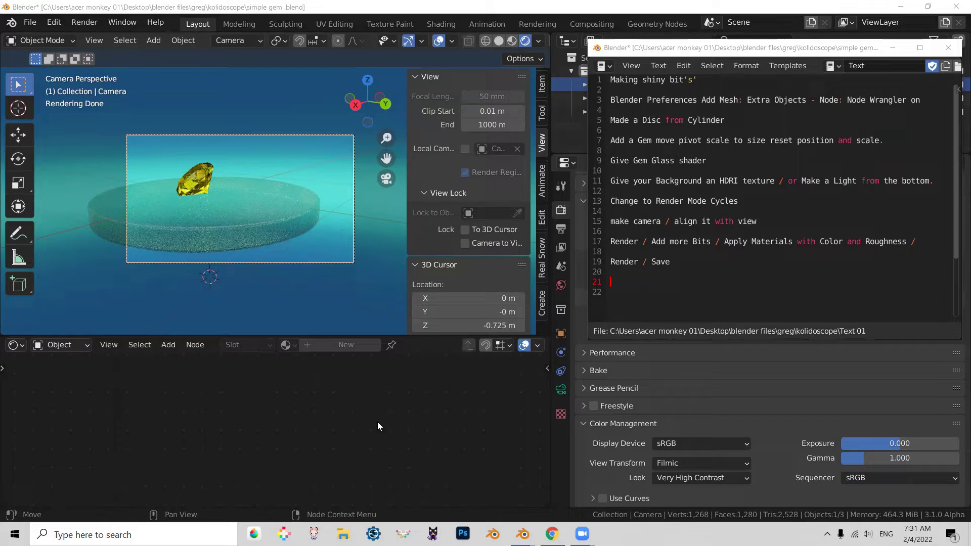
# Back in camera view, draw a render region box over the camera frame.
pyautogui.moveTo(192, 250); pyautogui.dragTo(325, 276, button='middle')
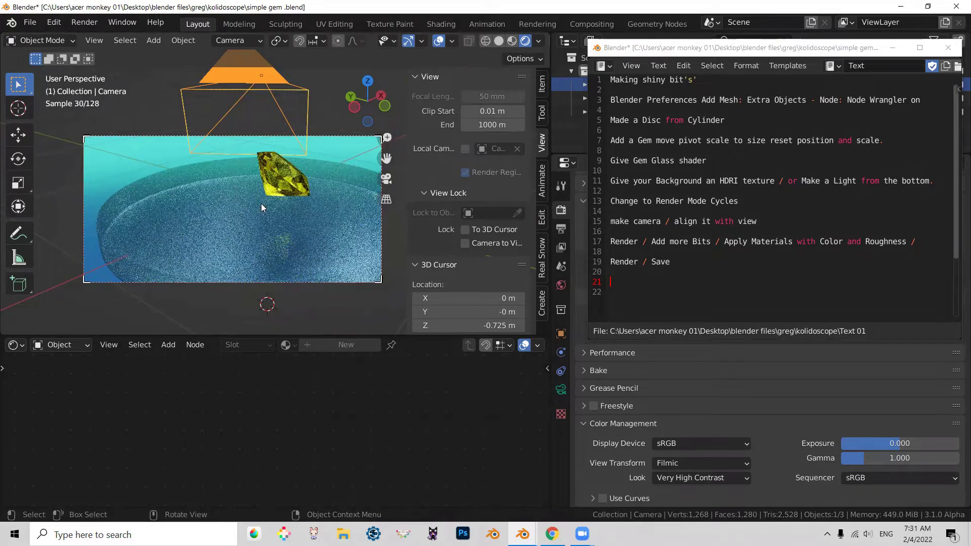
pyautogui.press('KP_0')
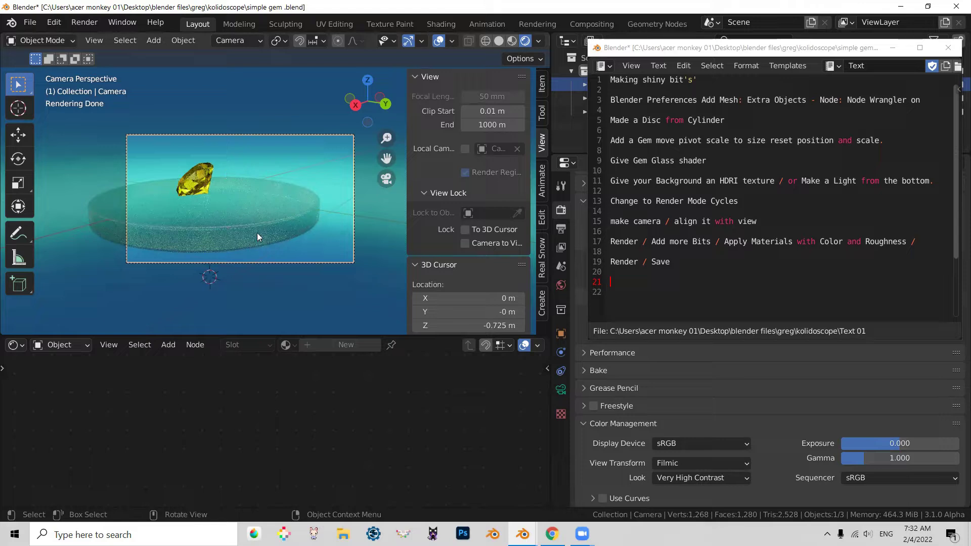
pyautogui.hotkey('ctrl', 'b')
pyautogui.moveTo(70, 130); pyautogui.dragTo(344, 306)
# Exclude the original Collection and add a new collection named 'demo'.
pyautogui.click(892, 47)
pyautogui.rightClick(220, 160)
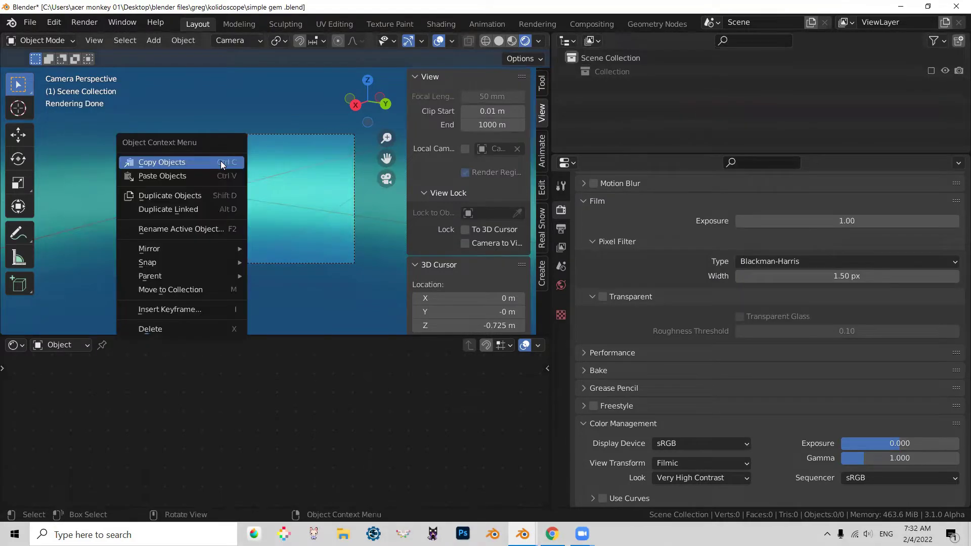
pyautogui.click(221, 161)
pyautogui.rightClick(595, 92)
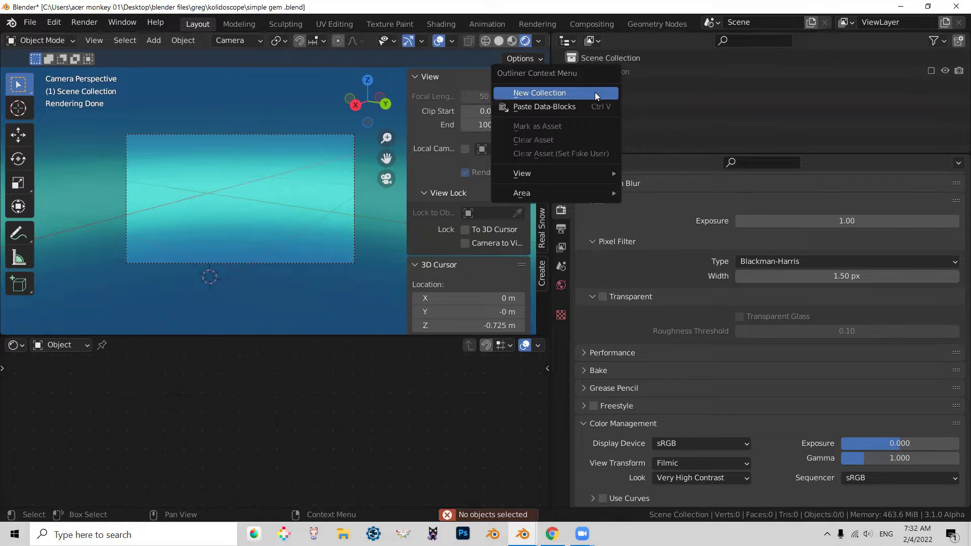
pyautogui.click(595, 92)
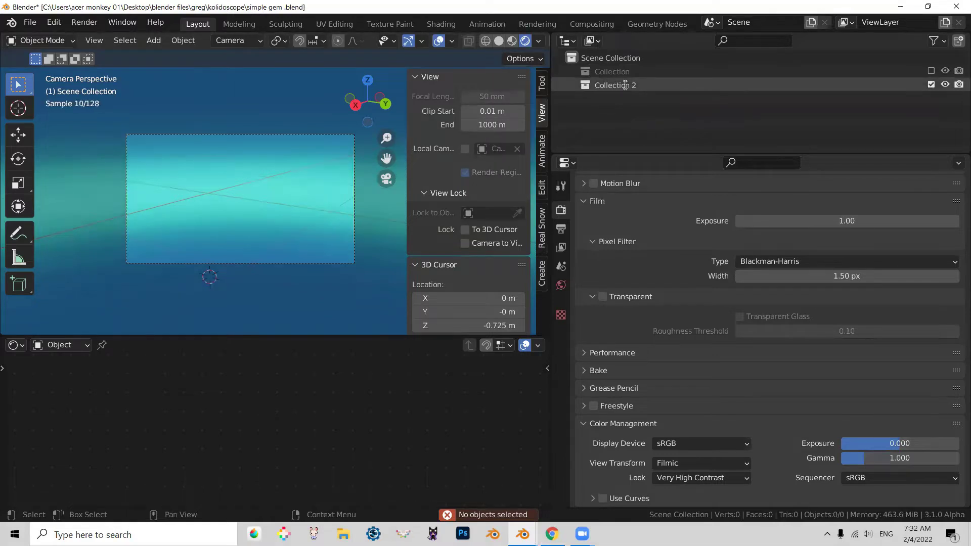
pyautogui.doubleClick(626, 86)
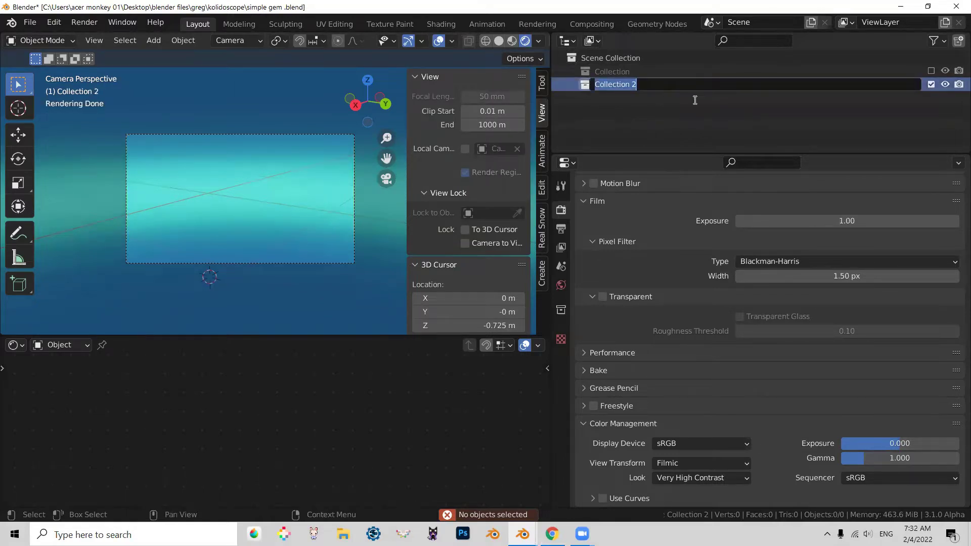
pyautogui.write('demo')
pyautogui.press('Return')
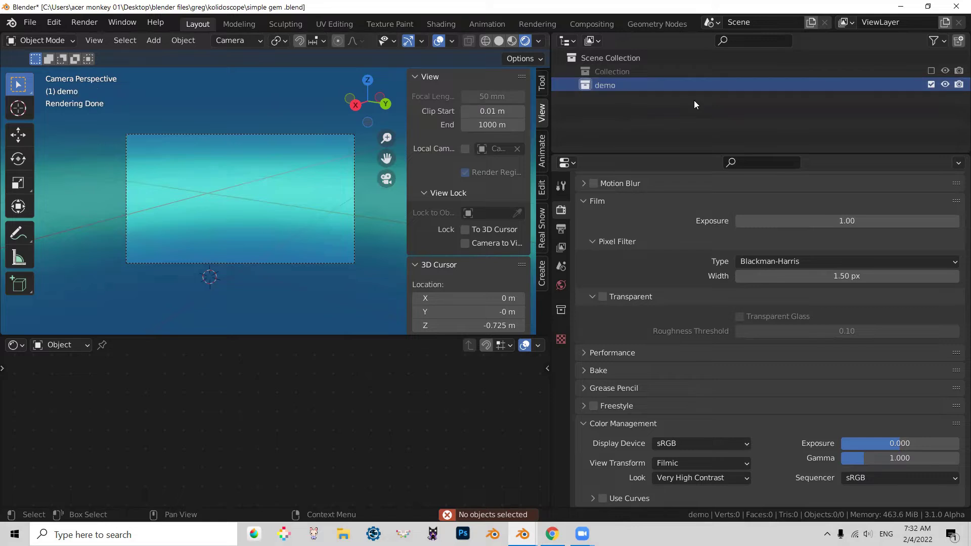
pyautogui.click(53, 22)
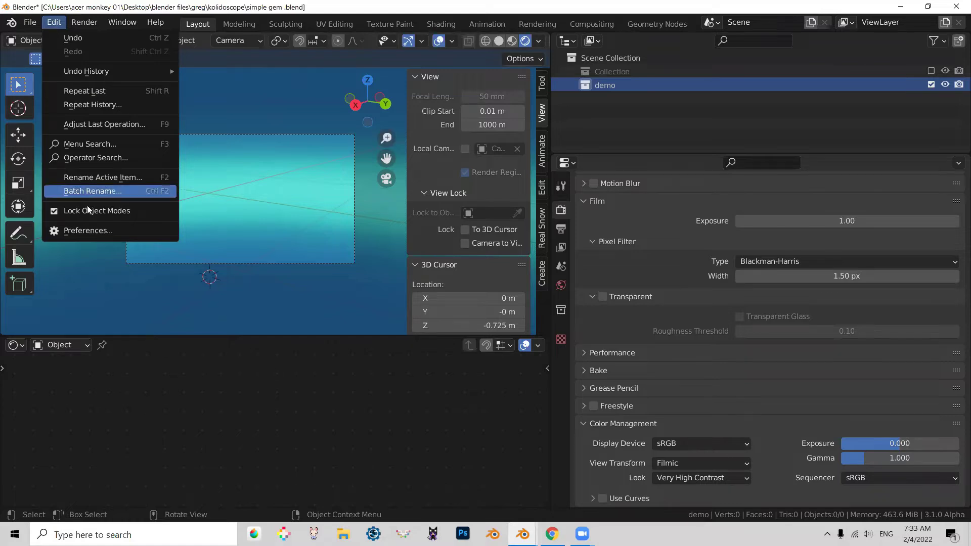
pyautogui.click(71, 234)
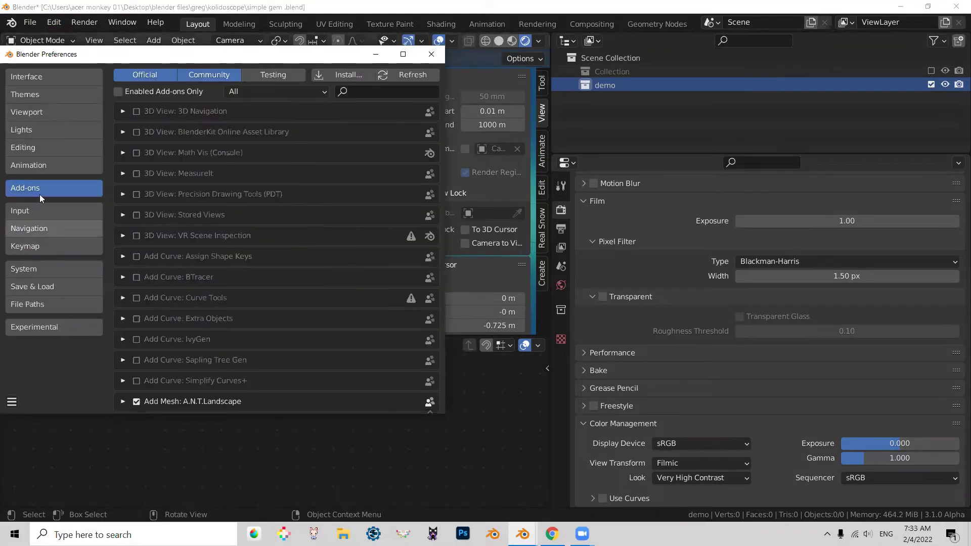
pyautogui.click(380, 93)
pyautogui.write('ext')
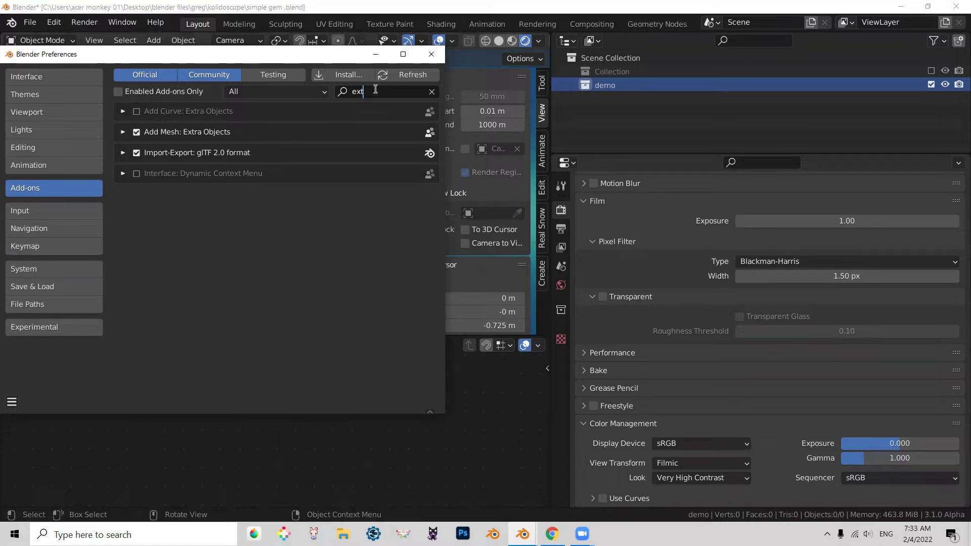
pyautogui.press('BackSpace')
pyautogui.press('BackSpace')
pyautogui.press('BackSpace')
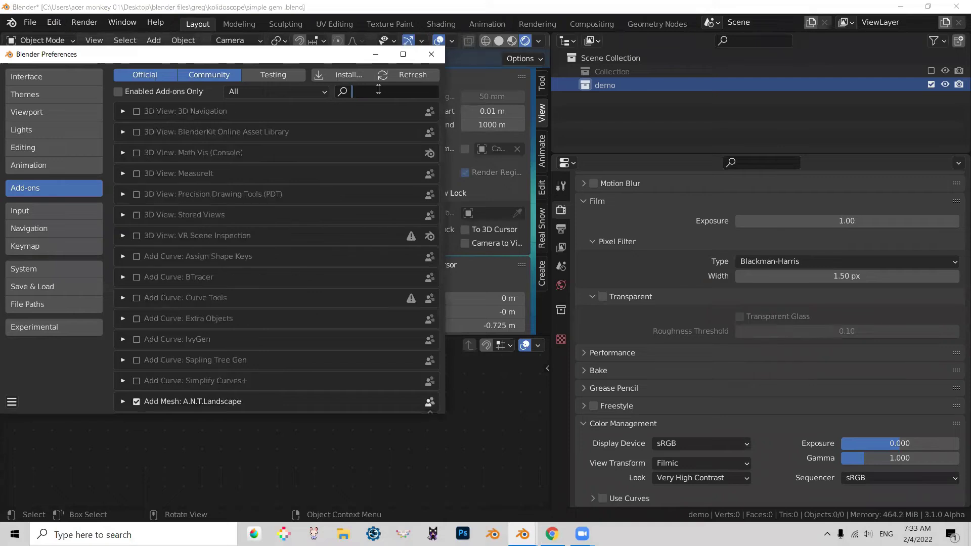
pyautogui.write('node')
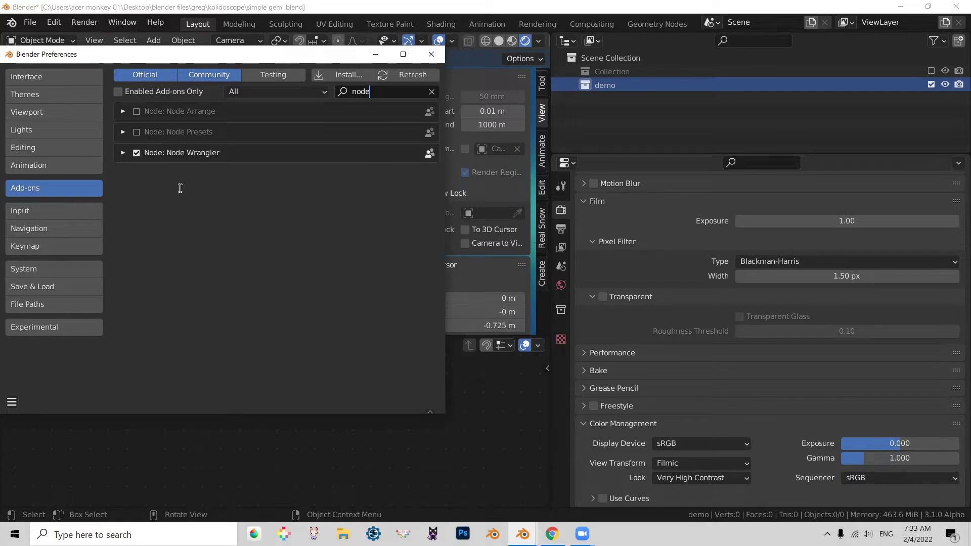
pyautogui.click(432, 55)
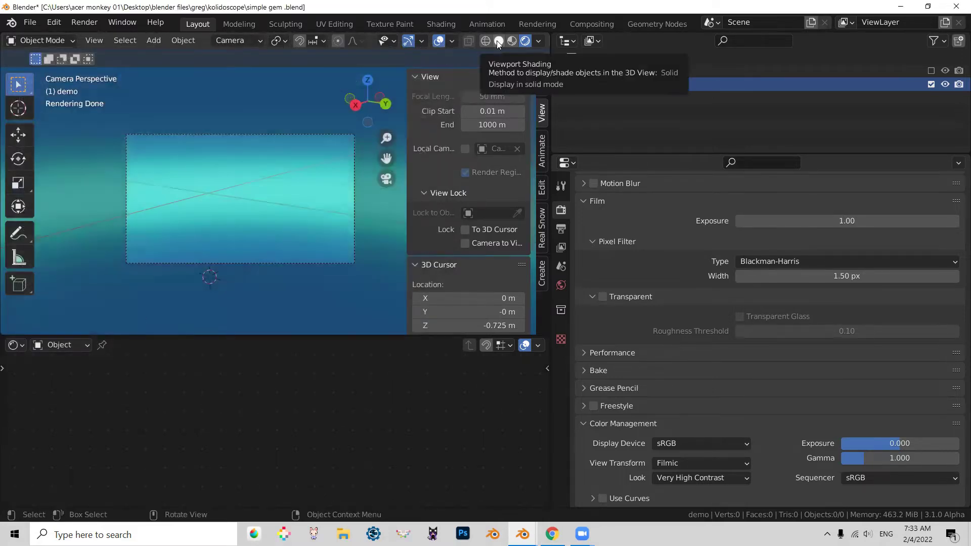
# Switch to Solid shading, leave camera view, and bring up Add > Mesh > Diamonds with its Gem option.
pyautogui.click(498, 41)
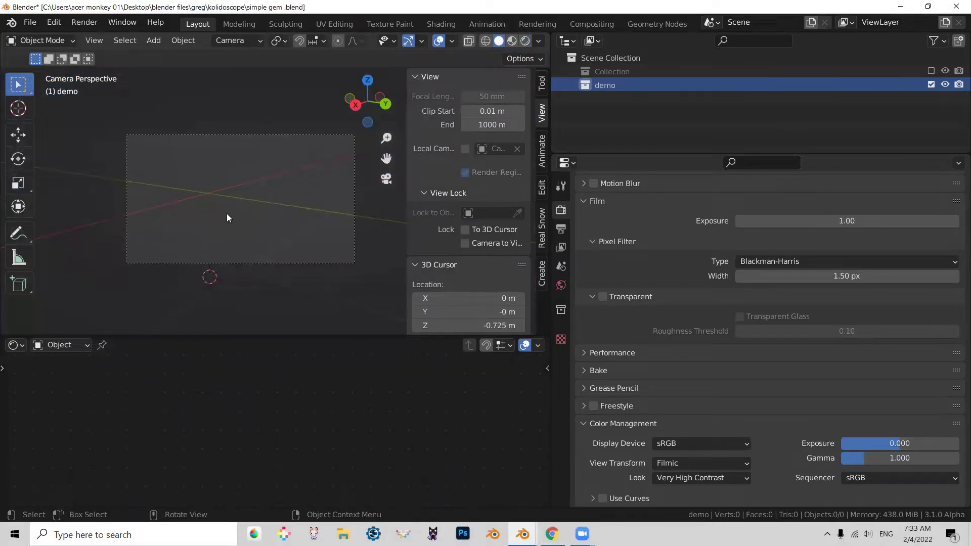
pyautogui.press('KP_0')
pyautogui.hotkey('shift', 'a')
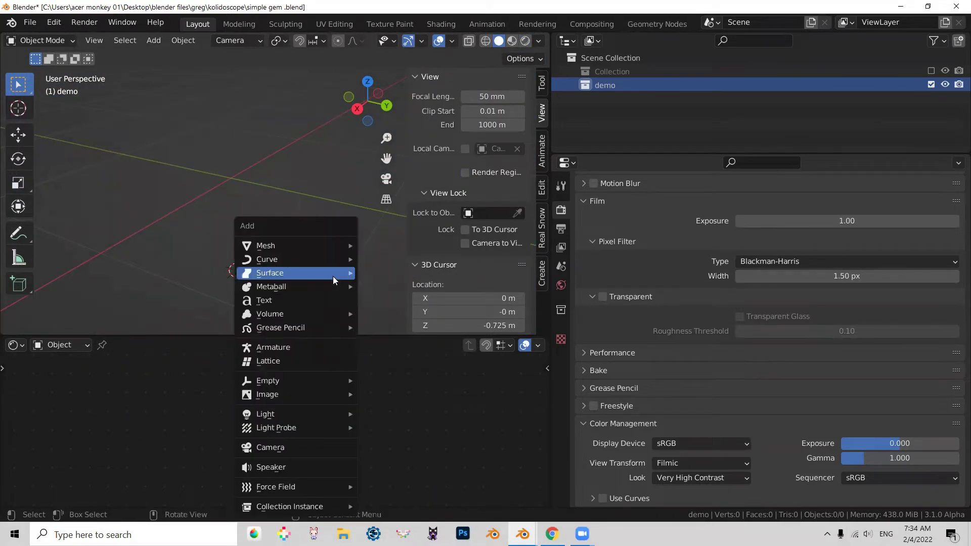
pyautogui.moveTo(332, 276)
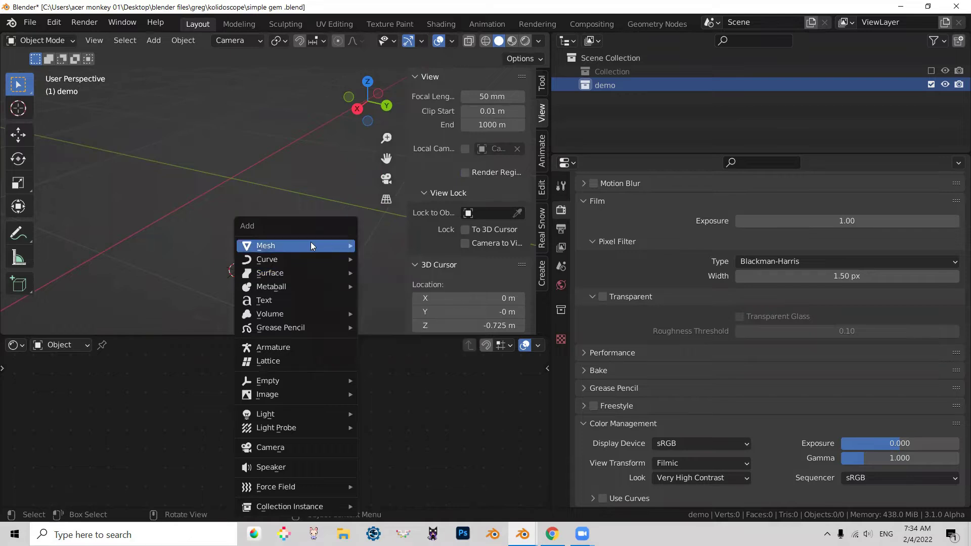
pyautogui.moveTo(311, 243)
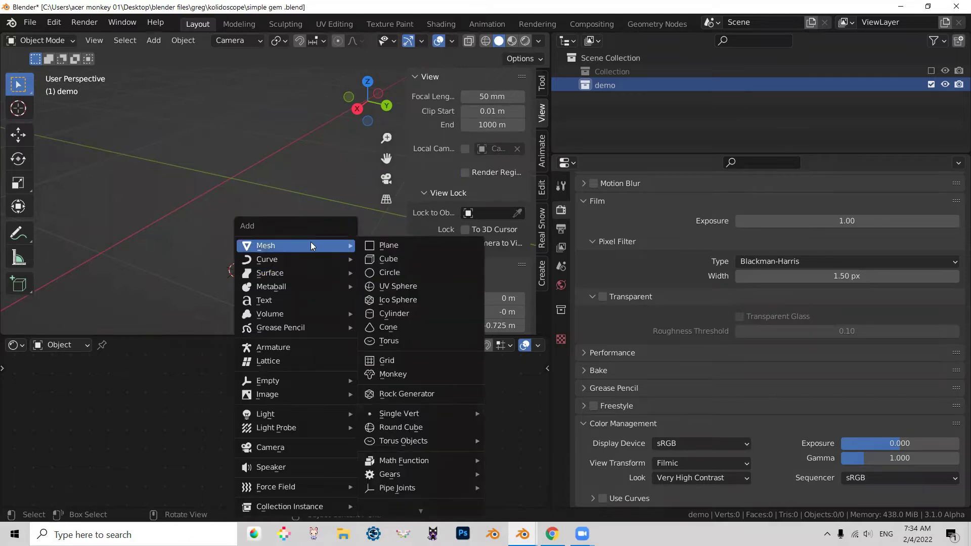
pyautogui.moveTo(403, 423)
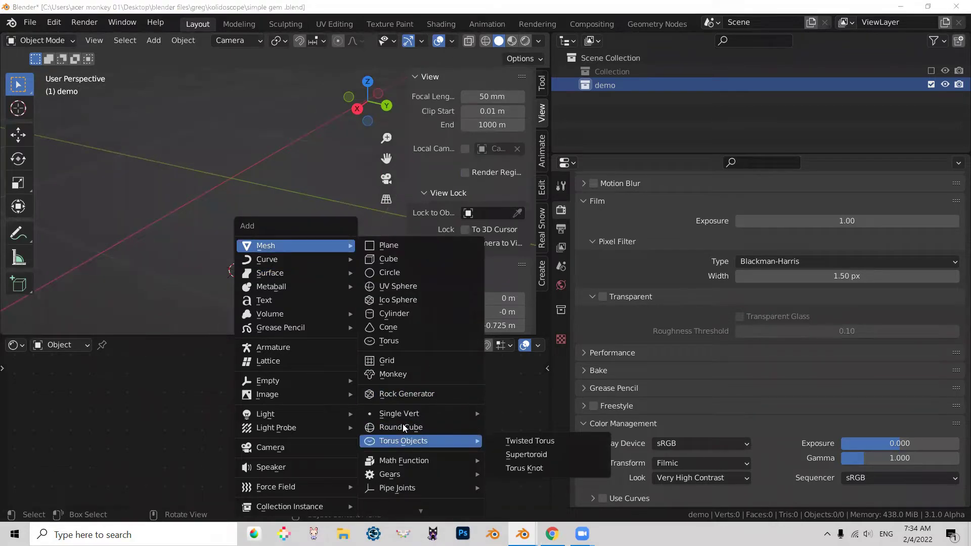
pyautogui.moveTo(429, 510)
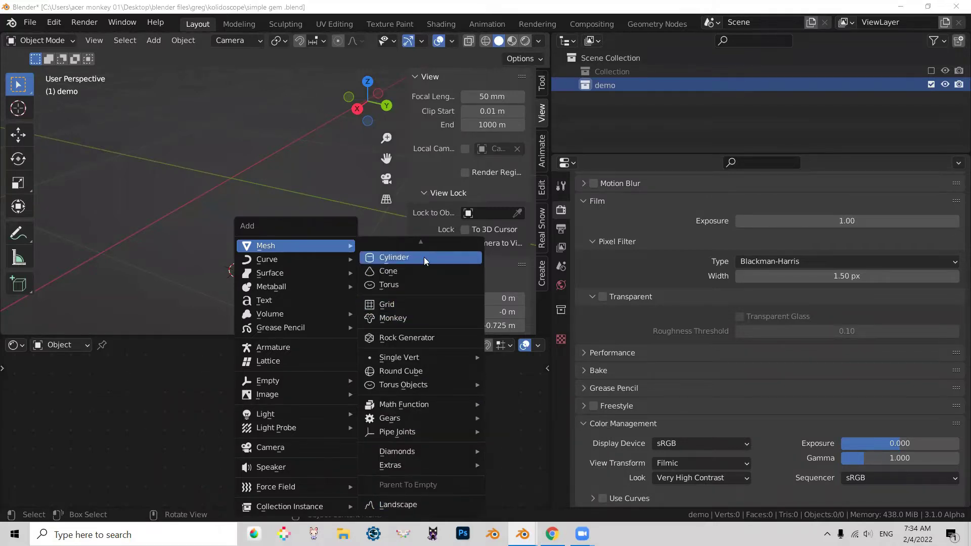
pyautogui.moveTo(400, 453)
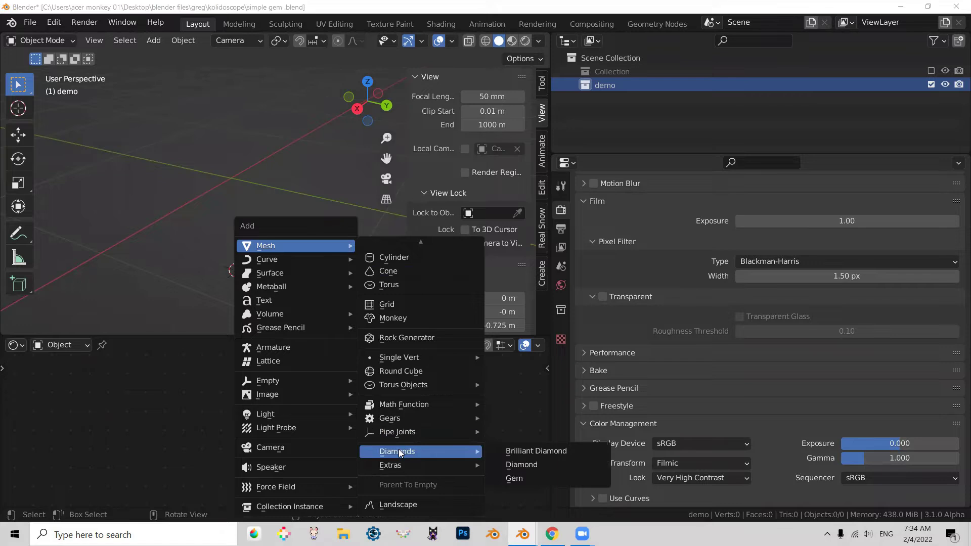
# Add a Gem mesh and raise its geometry along Z in Edit Mode from the front view.
pyautogui.click(518, 480)
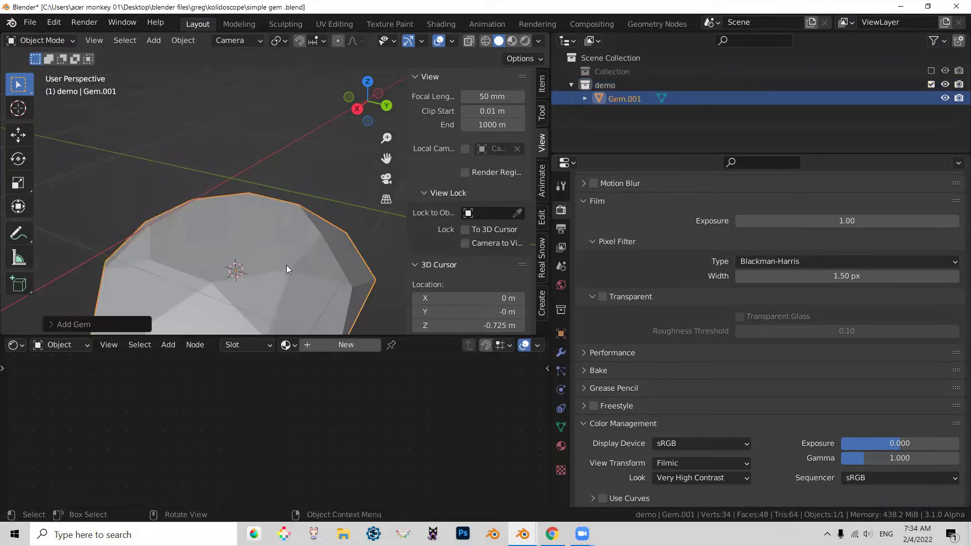
pyautogui.moveTo(288, 266); pyautogui.dragTo(268, 219, button='middle')
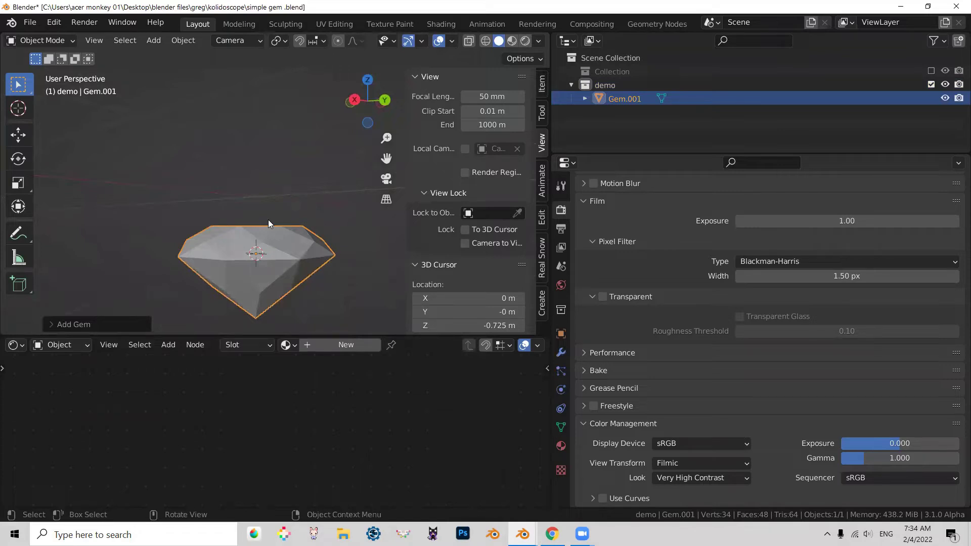
pyautogui.press('KP_1')
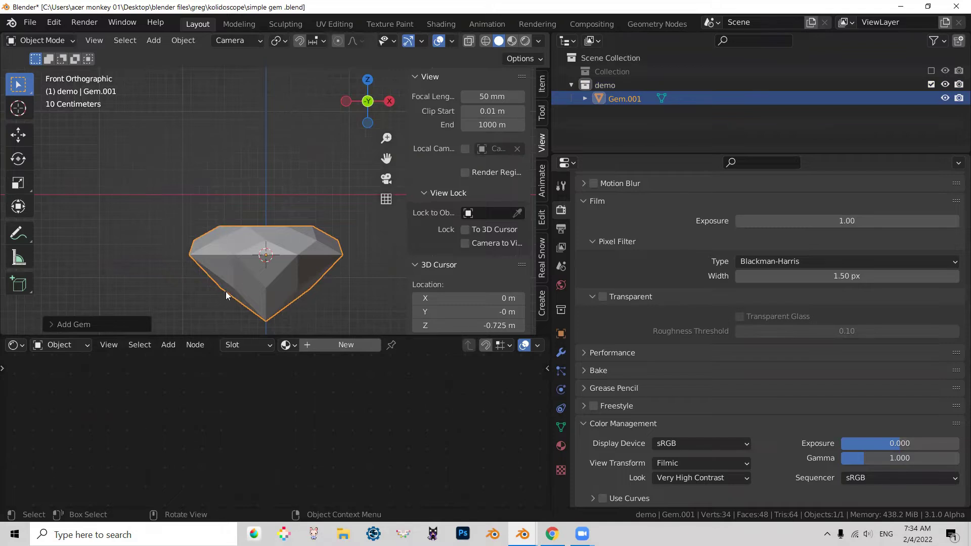
pyautogui.press('Tab')
pyautogui.press('g')
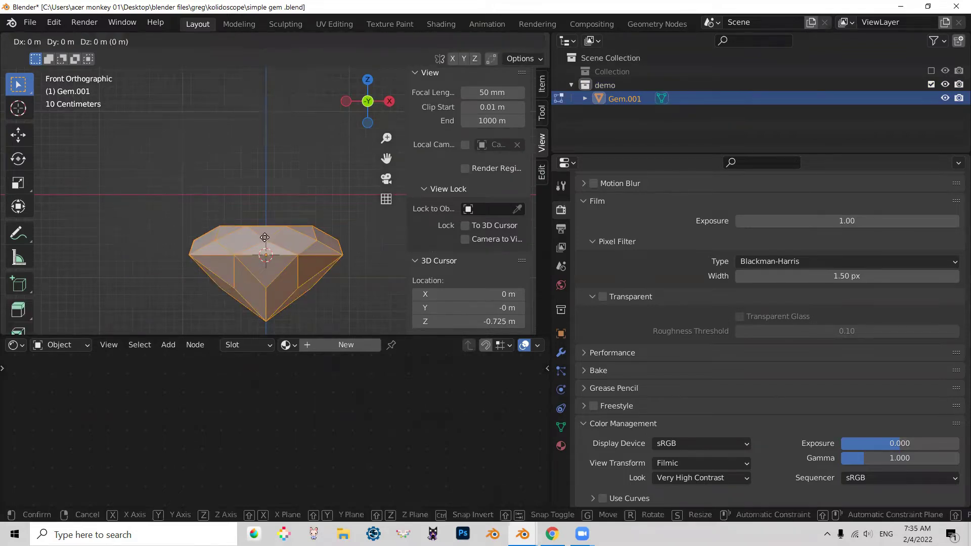
pyautogui.press('z')
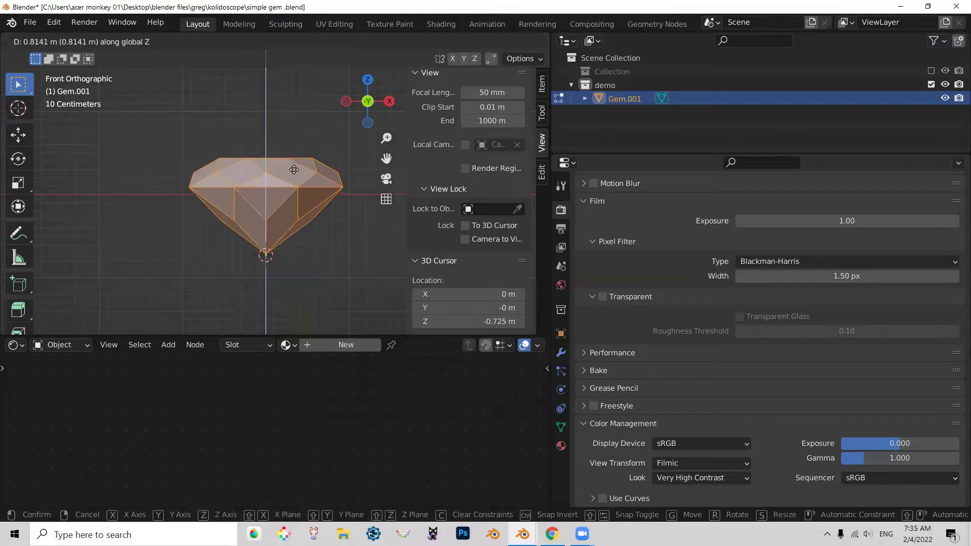
pyautogui.click(295, 169)
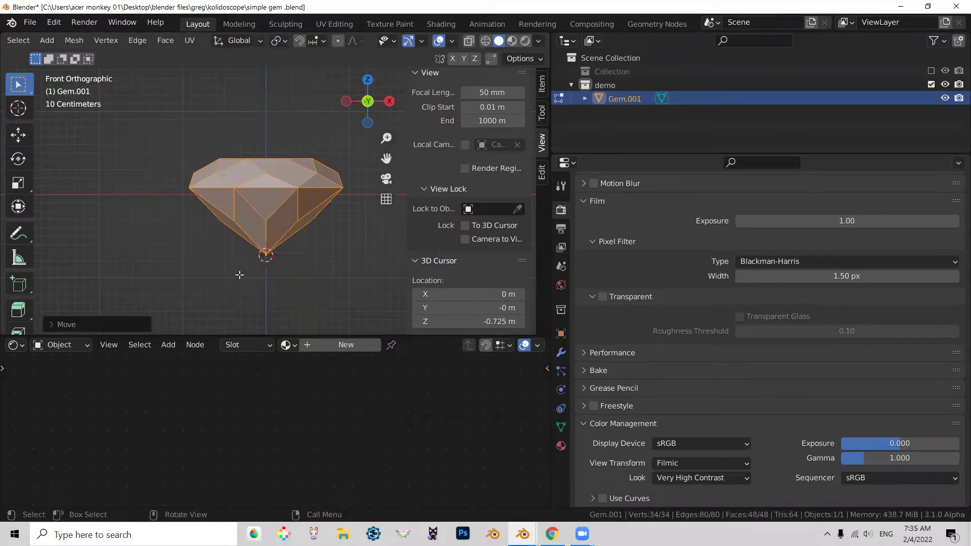
# In Object Mode, reset the 3D cursor and clear the gem's location to the world origin.
pyautogui.press('Tab')
pyautogui.hotkey('shift', 'c')
pyautogui.moveTo(239, 274); pyautogui.dragTo(330, 244, button='middle')
pyautogui.scroll(-4, 304, 237)
pyautogui.scroll(3, 313, 223)
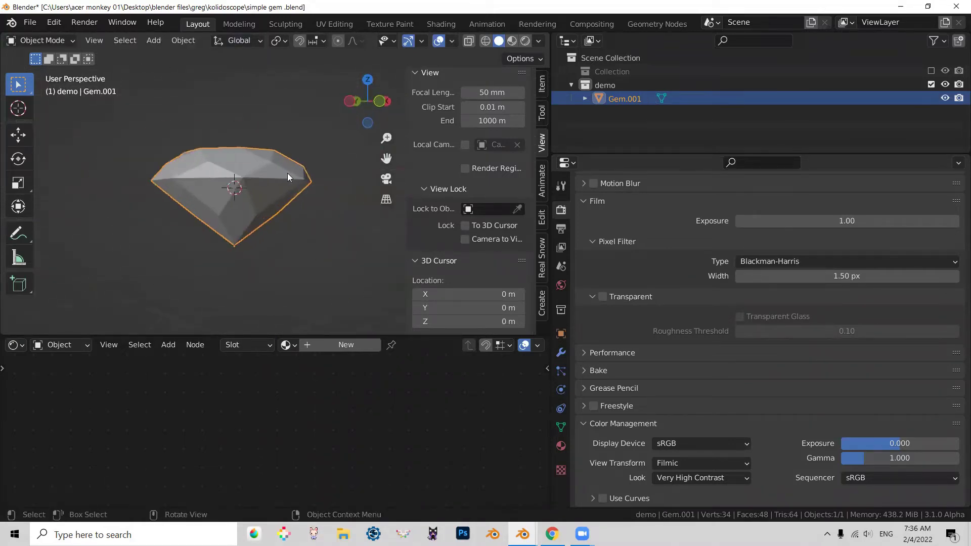
pyautogui.moveTo(310, 289); pyautogui.dragTo(325, 275, button='middle')
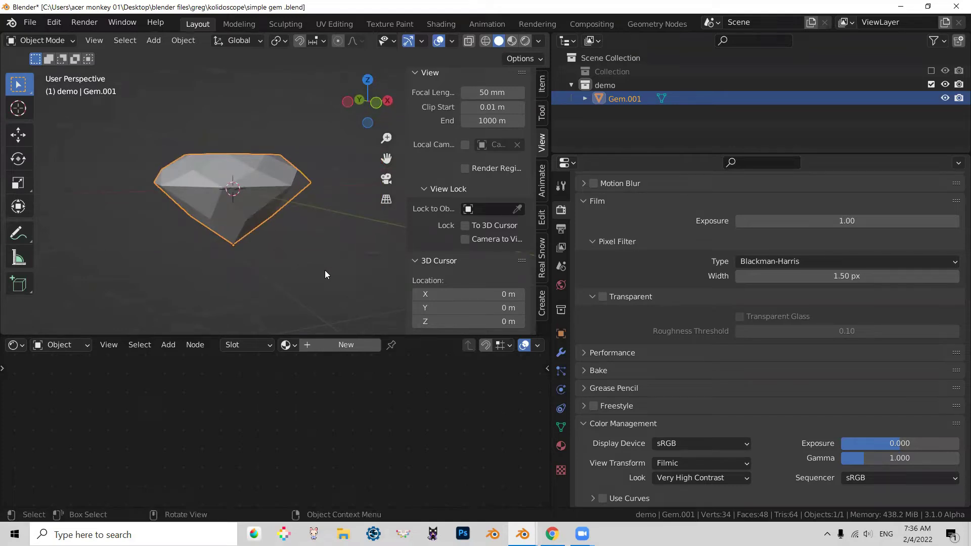
pyautogui.press('alt')
pyautogui.hotkey('alt', 'g')
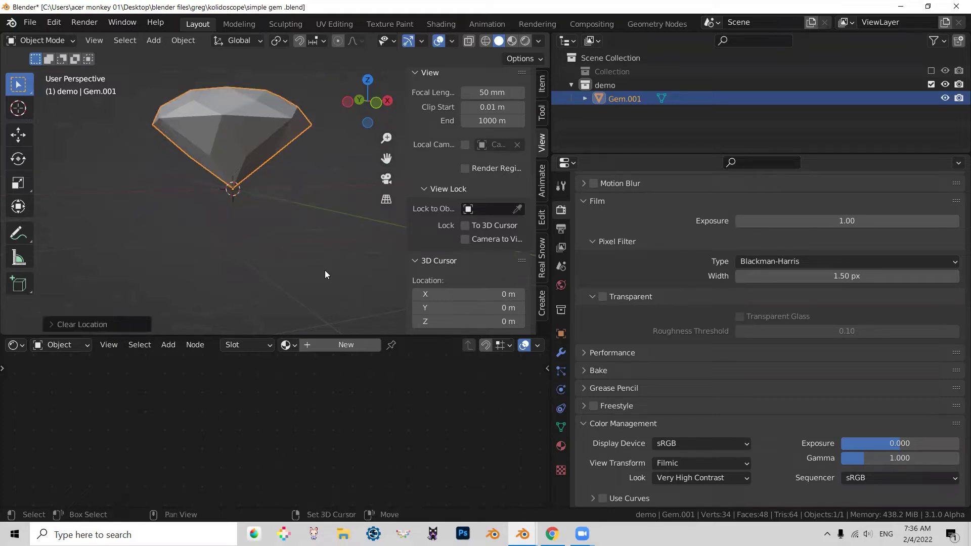
# Add a Cylinder mesh from the Add > Mesh menu at the origin.
pyautogui.hotkey('shift', 'a')
pyautogui.moveTo(325, 273)
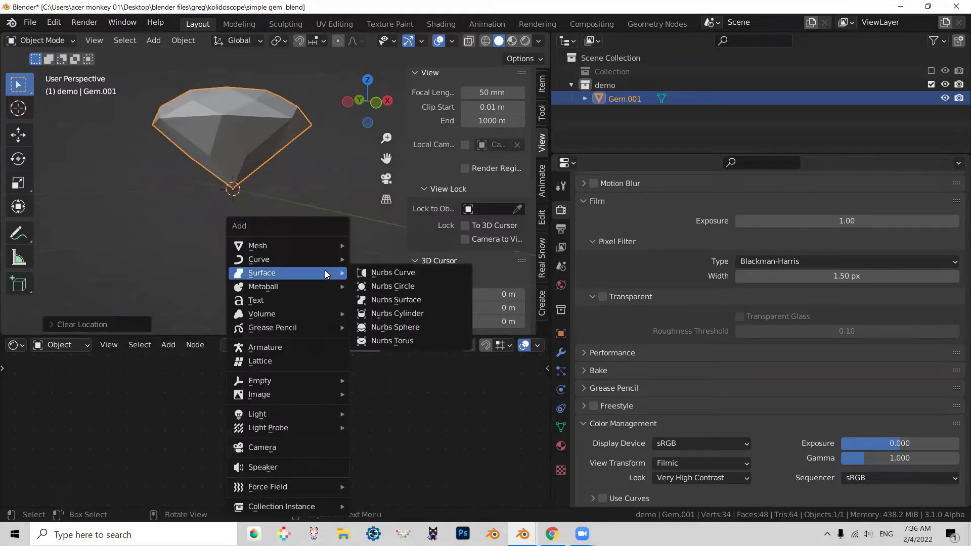
pyautogui.moveTo(322, 244)
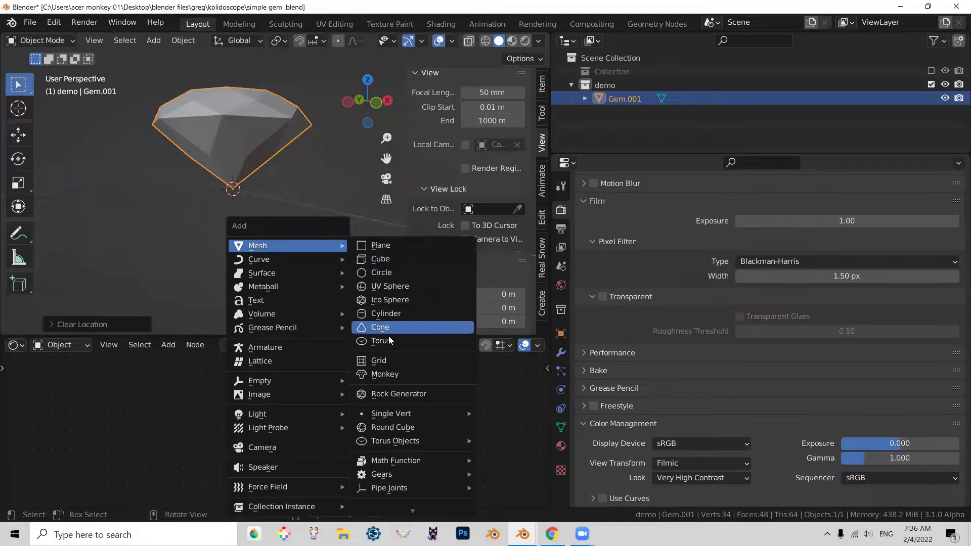
pyautogui.click(396, 315)
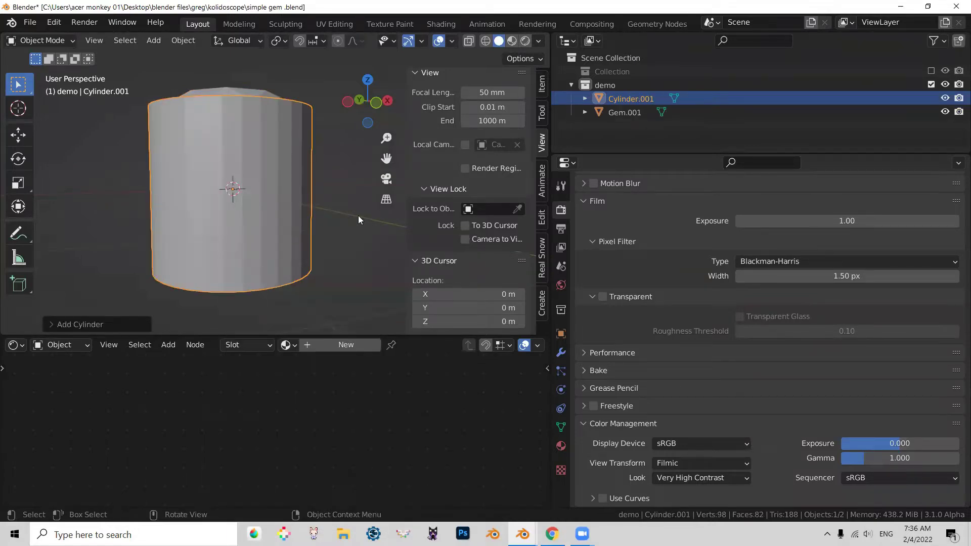
# Lower the cylinder's mesh by 1 m along Z in Edit Mode.
pyautogui.press('Tab')
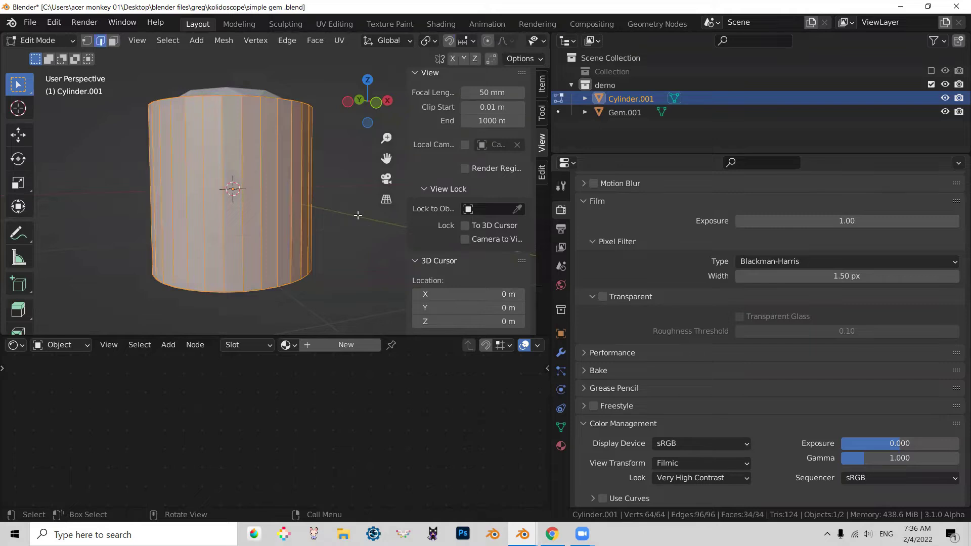
pyautogui.press('g')
pyautogui.press('z')
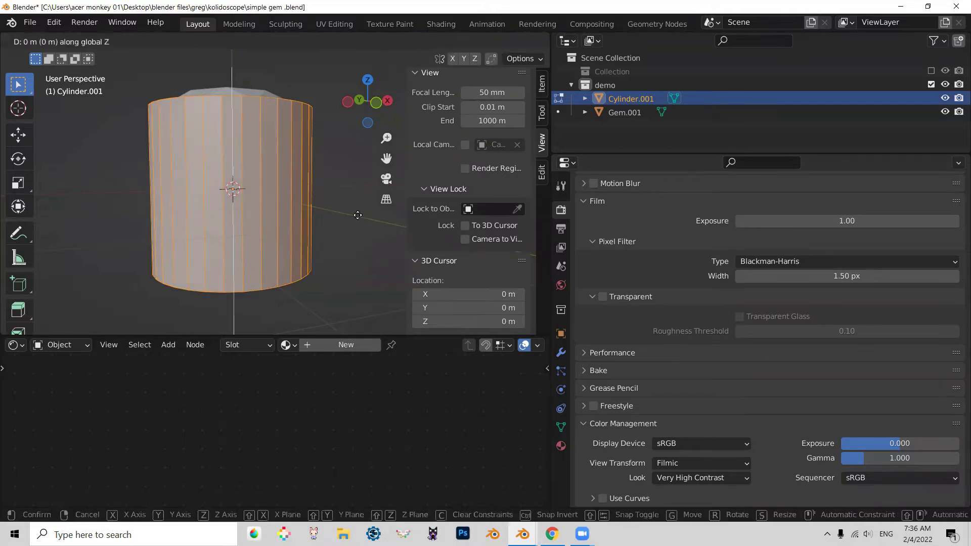
pyautogui.write('-1')
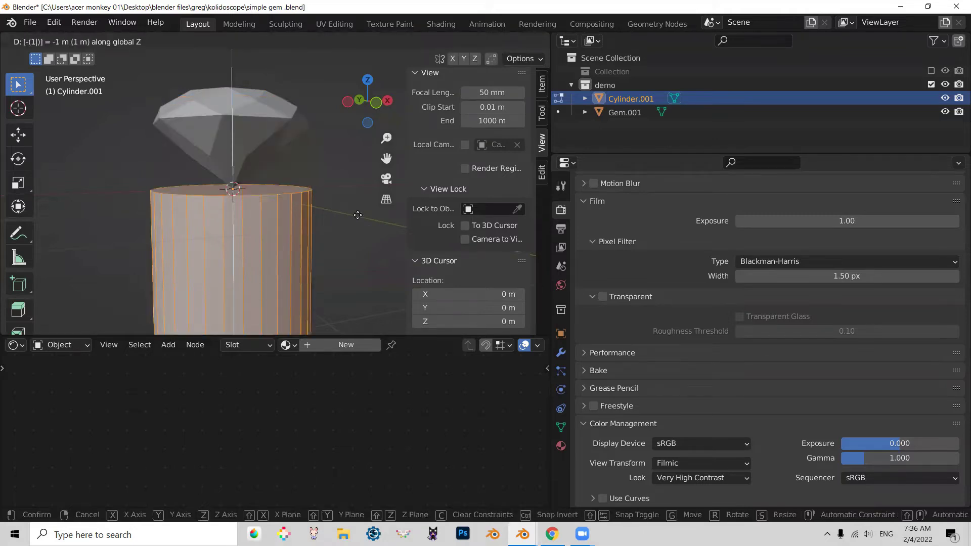
pyautogui.press('Return')
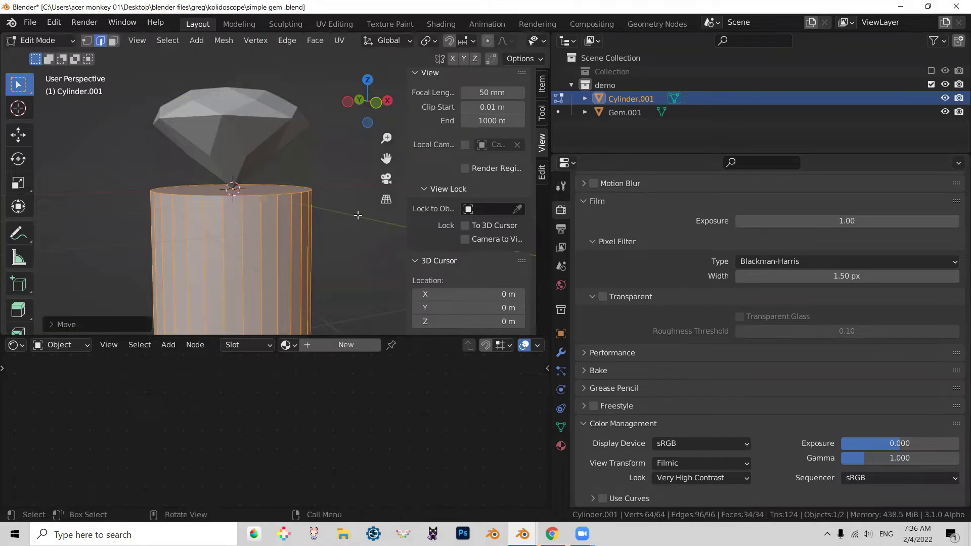
# Widen the cylinder horizontally, keeping its height, in the front view.
pyautogui.press('KP_1')
pyautogui.scroll(-5, 316, 226)
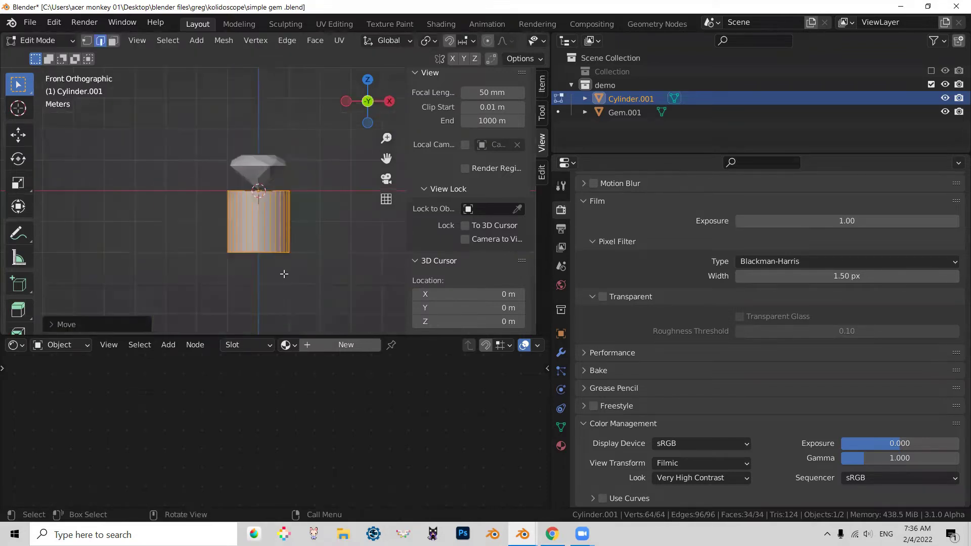
pyautogui.press('s')
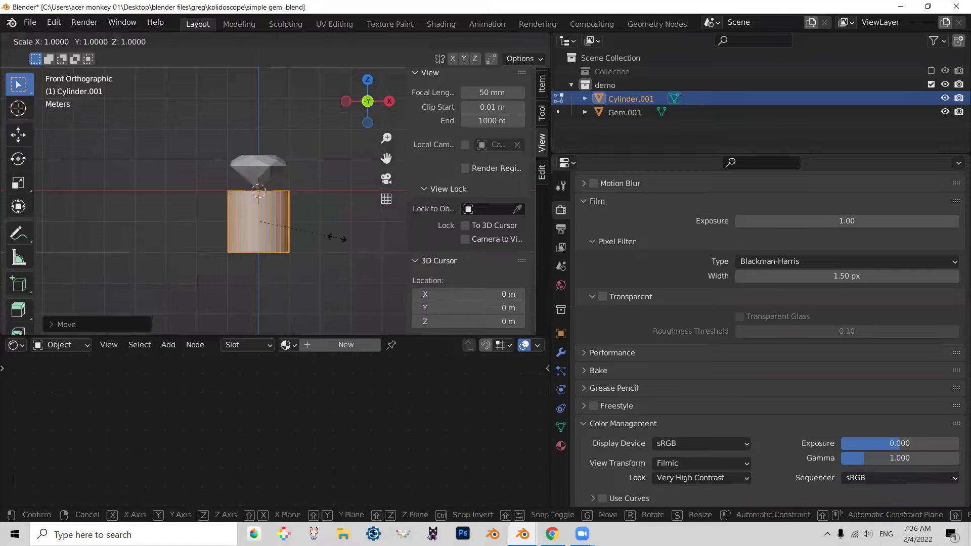
pyautogui.hotkey('shift', 'z')
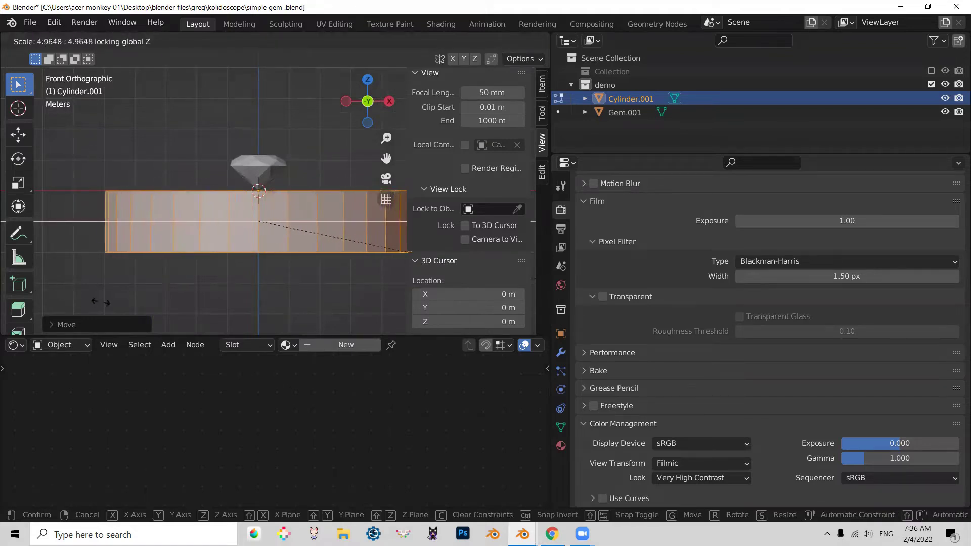
pyautogui.click(119, 304)
# Set the pivot point to 3D Cursor and flatten the cylinder to 0.1 along Z.
pyautogui.press('s')
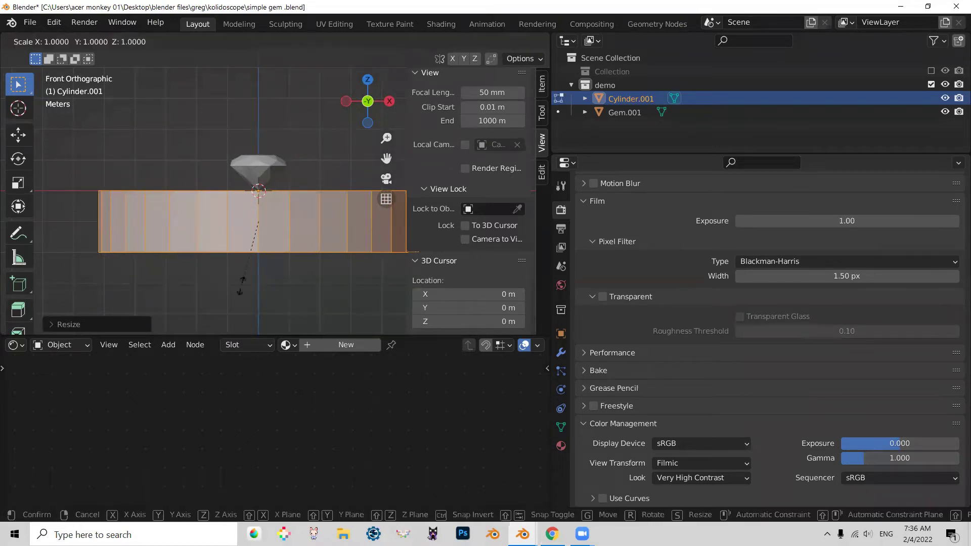
pyautogui.press('z')
pyautogui.rightClick(225, 258)
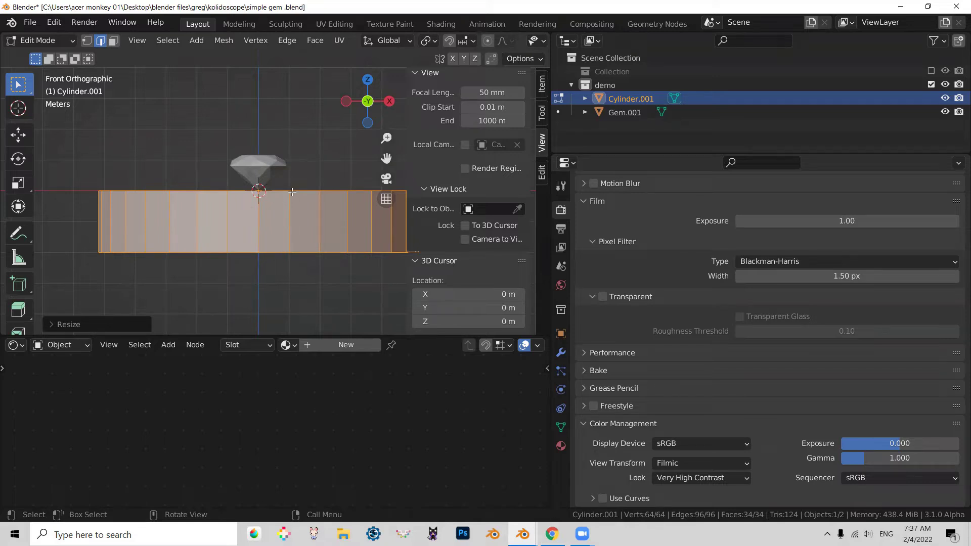
pyautogui.press('.')
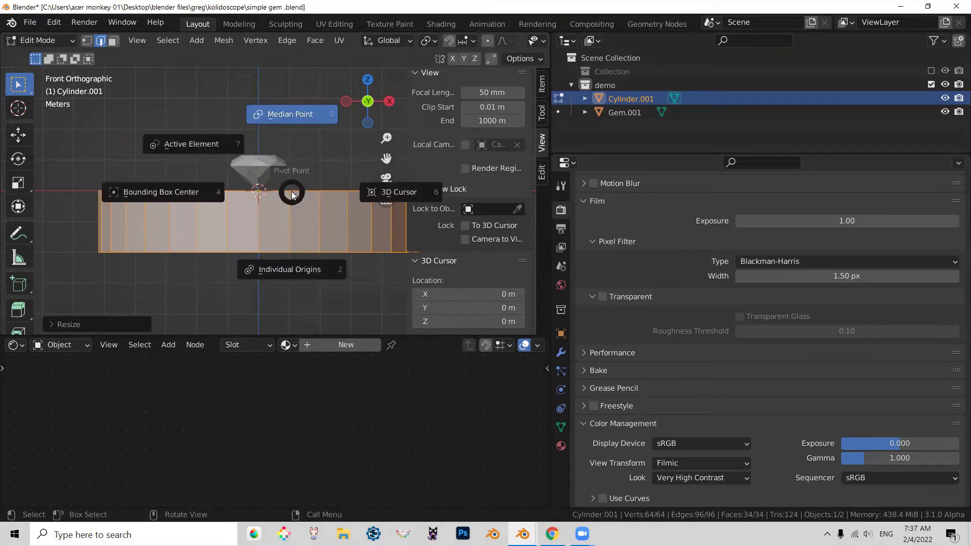
pyautogui.click(401, 189)
pyautogui.press('s')
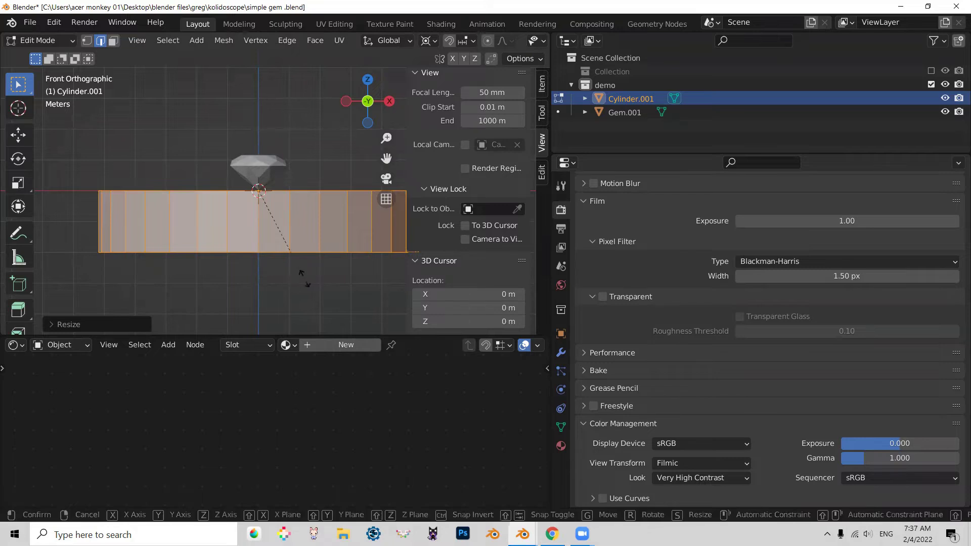
pyautogui.press('z')
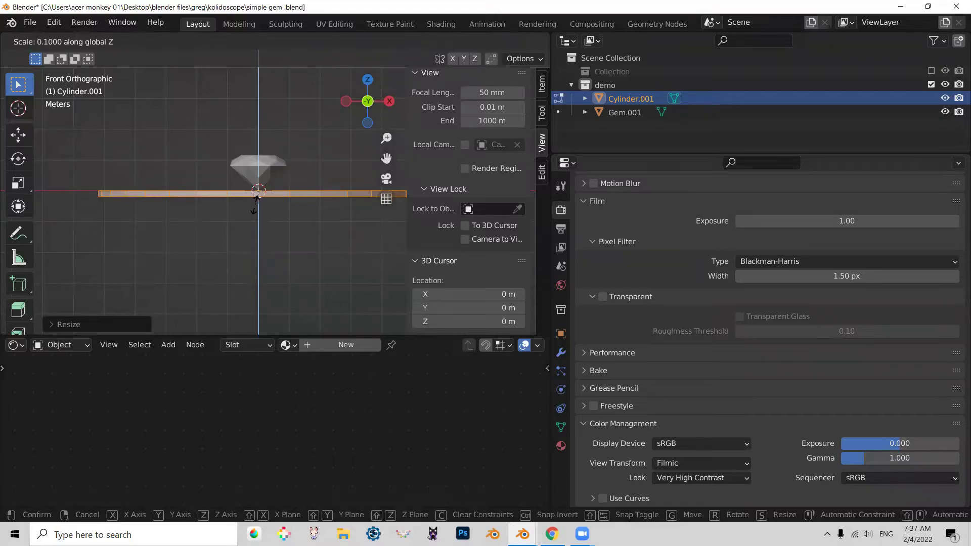
pyautogui.click(252, 206)
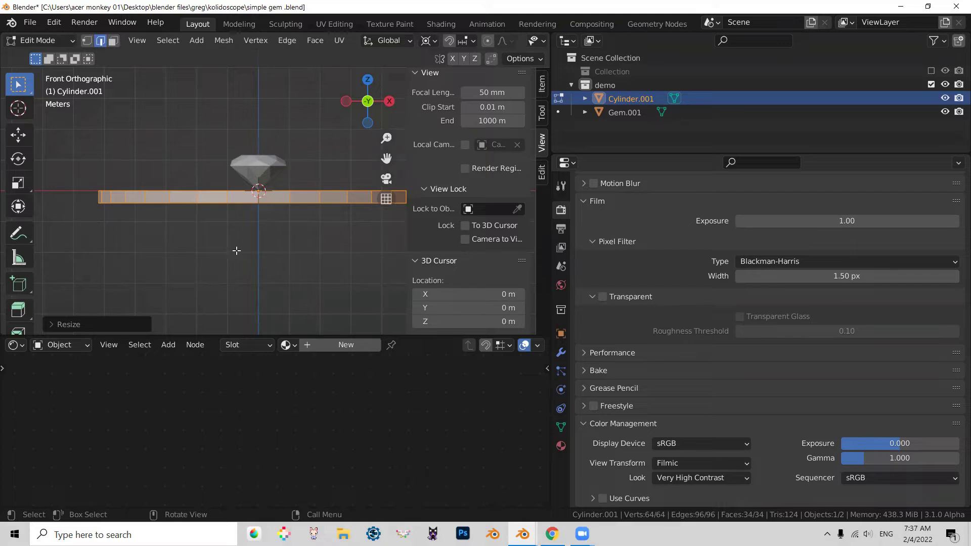
pyautogui.moveTo(218, 250); pyautogui.dragTo(130, 291, button='middle')
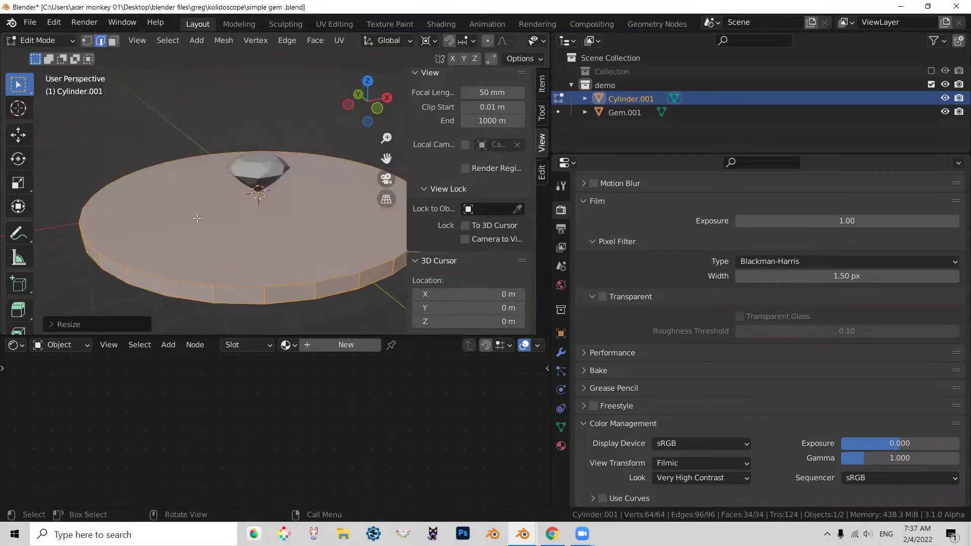
pyautogui.moveTo(266, 138); pyautogui.dragTo(249, 187, button='middle')
pyautogui.scroll(3, 249, 187)
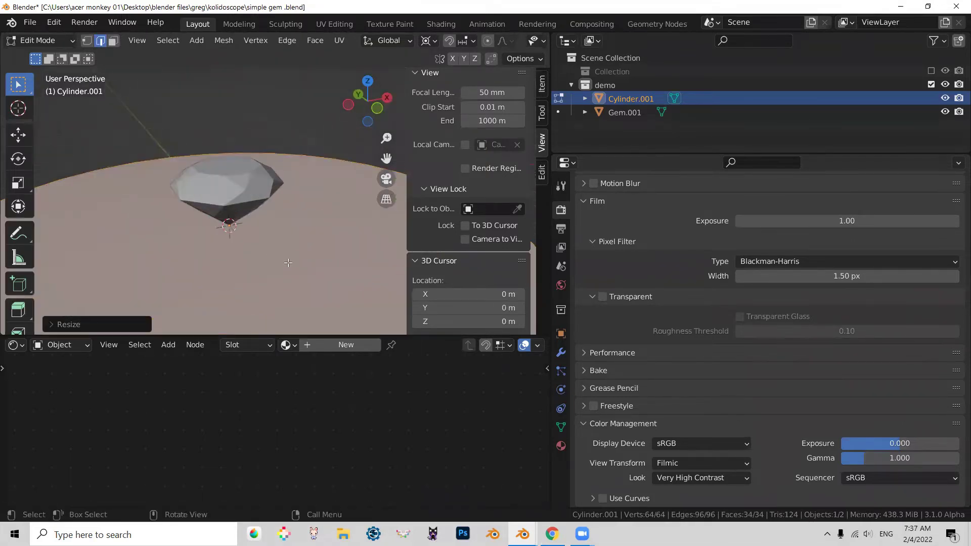
pyautogui.moveTo(256, 306); pyautogui.dragTo(273, 292, button='middle')
pyautogui.moveTo(299, 257); pyautogui.dragTo(295, 271, button='middle')
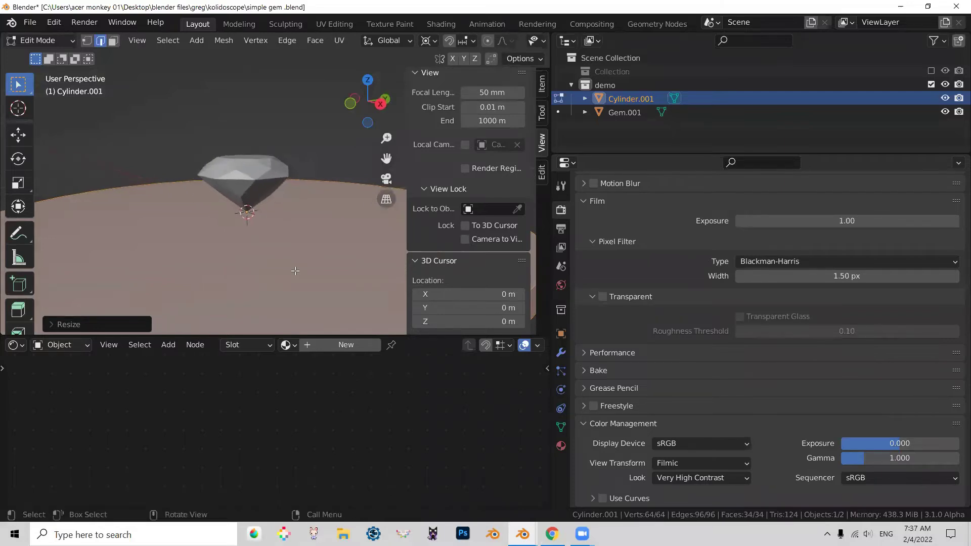
# Return to Object Mode and add a new camera to the scene.
pyautogui.hotkey('shift', 'a')
pyautogui.press('Tab')
pyautogui.hotkey('shift', 'a')
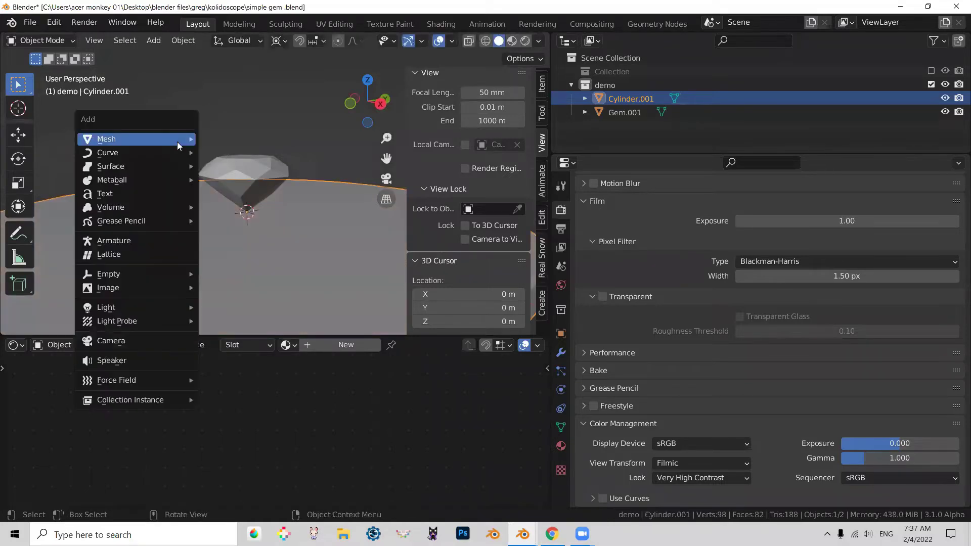
pyautogui.moveTo(178, 143)
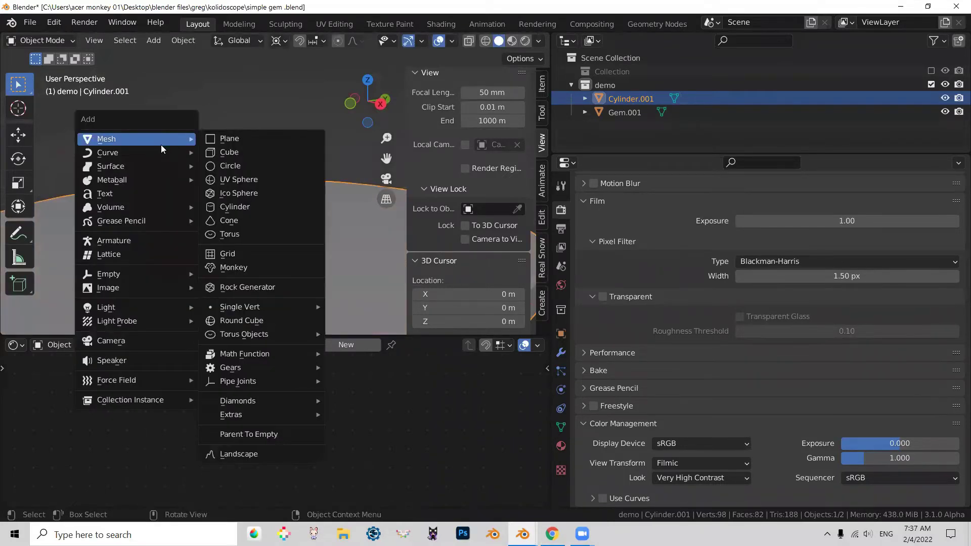
pyautogui.click(124, 344)
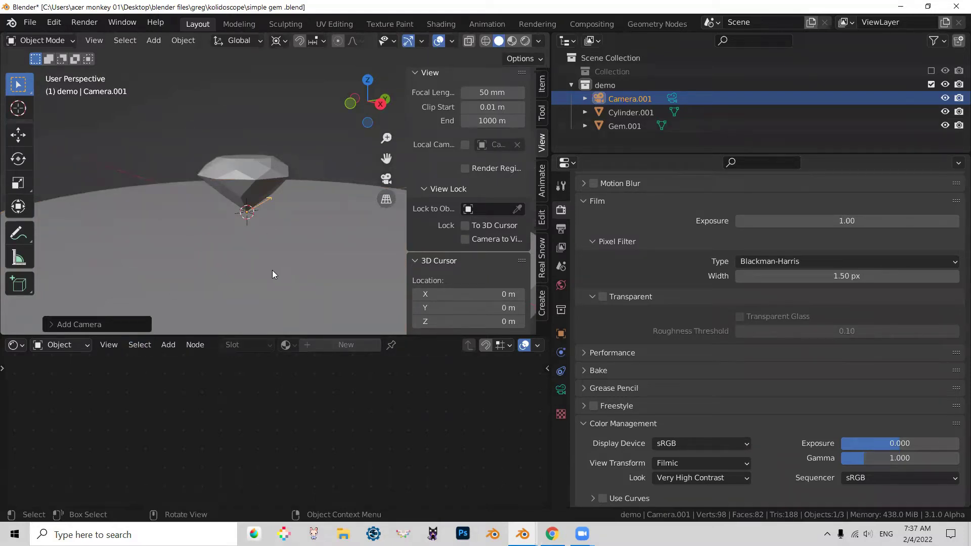
# Align the active camera to the current view with Ctrl+Alt+Numpad 0.
pyautogui.press('ctrl')
pyautogui.press('alt')
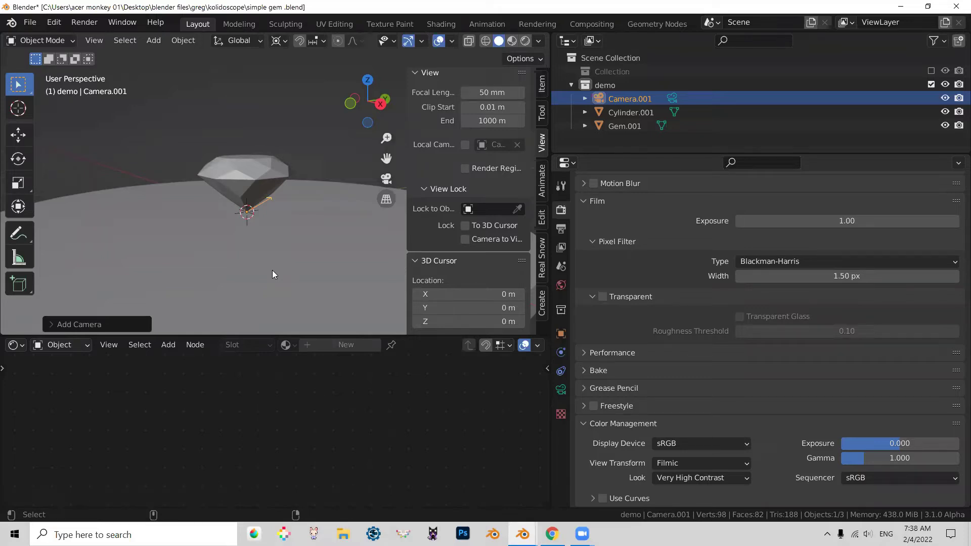
pyautogui.press('ctrl+alt+KP_0')
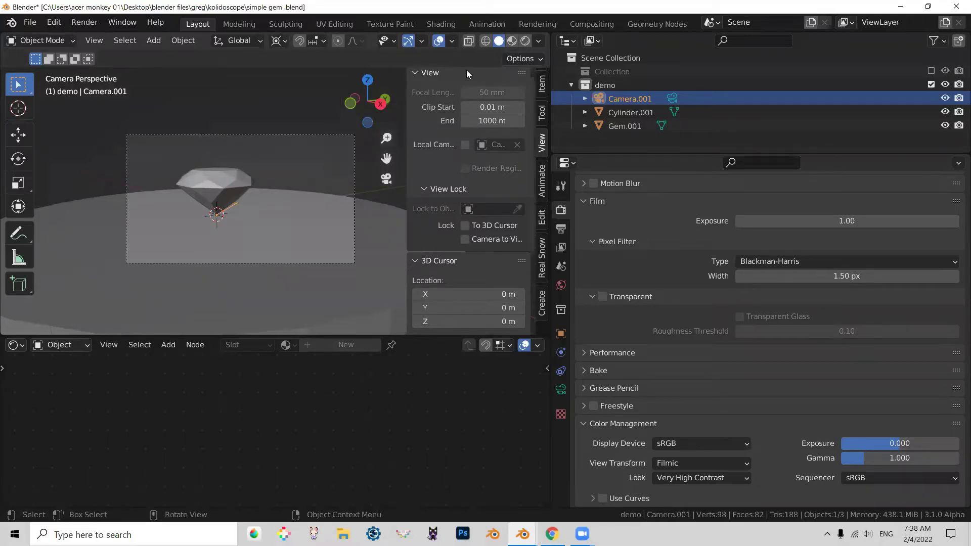
# Switch the viewport to Material Preview shading to reveal the teal HDRI background.
pyautogui.click(512, 42)
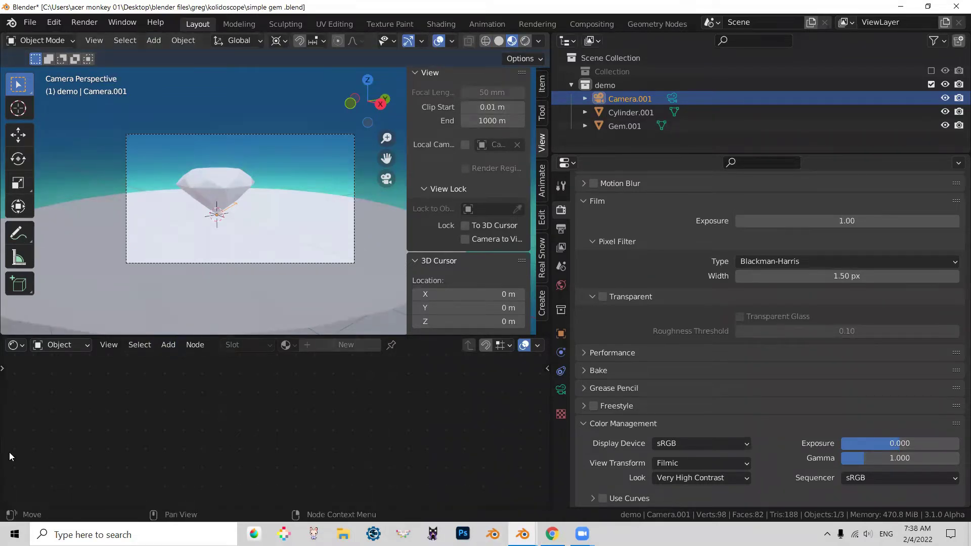
# Show the World nodes in the Shader Editor and maximize it to inspect the sky box Mix tree.
pyautogui.click(82, 342)
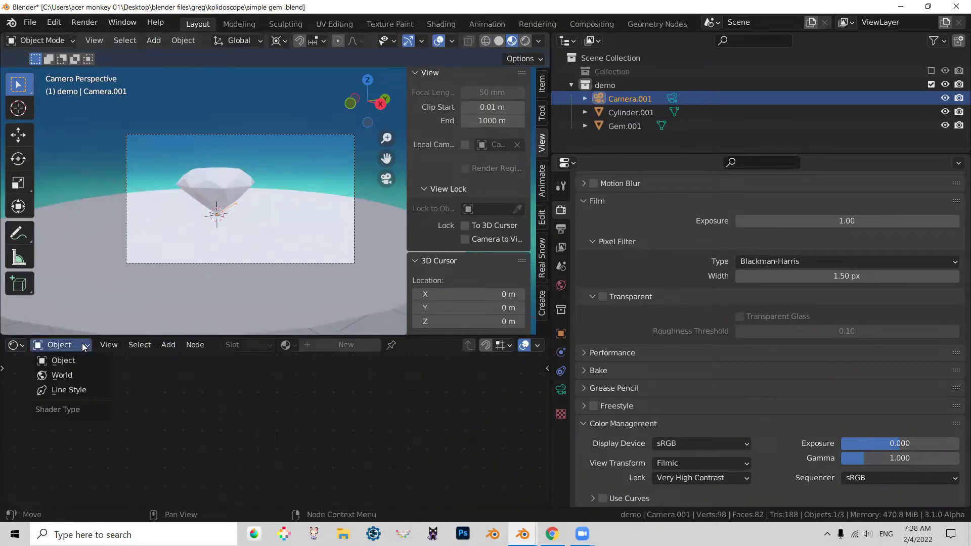
pyautogui.click(65, 379)
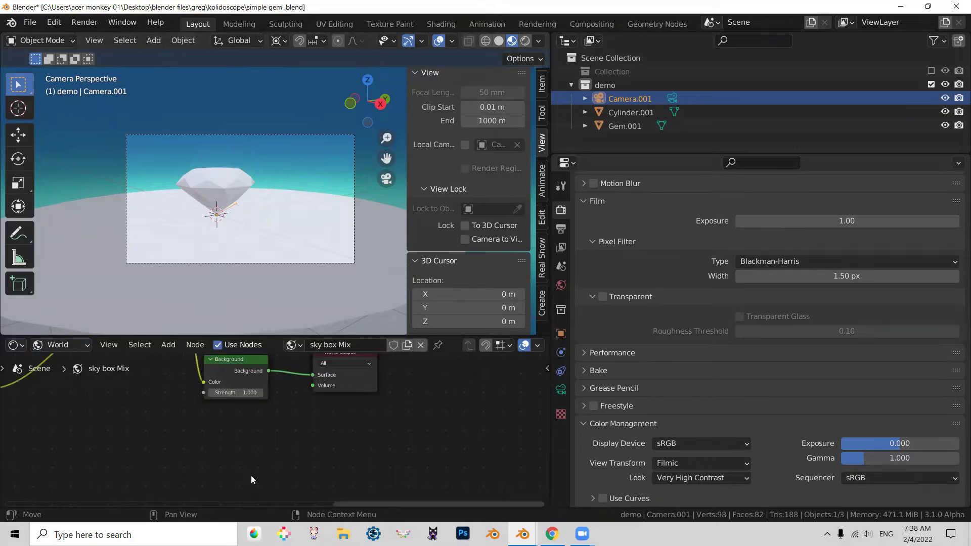
pyautogui.hotkey('ctrl', 'space')
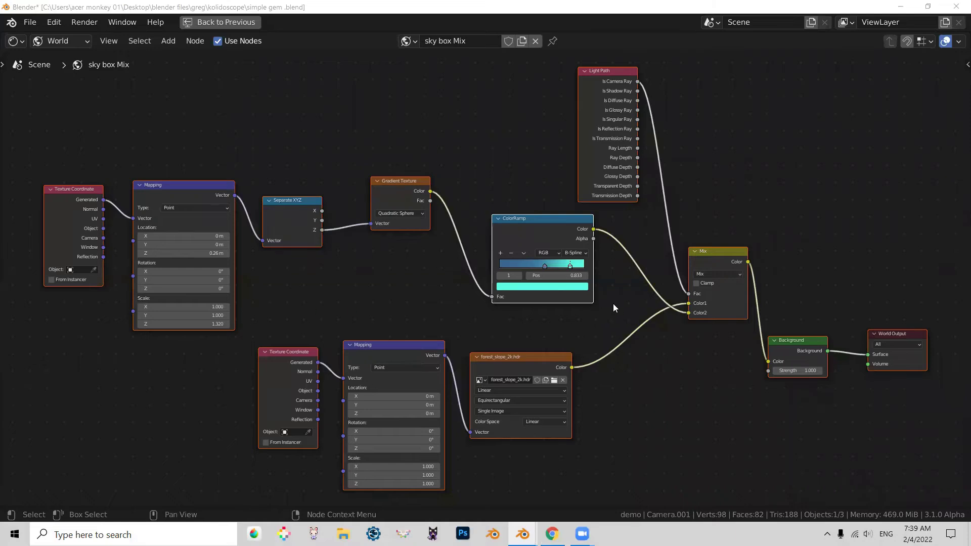
# Restore the layout, make the node editor taller, set it back to Object, and select the gem.
pyautogui.hotkey('ctrl', 'space')
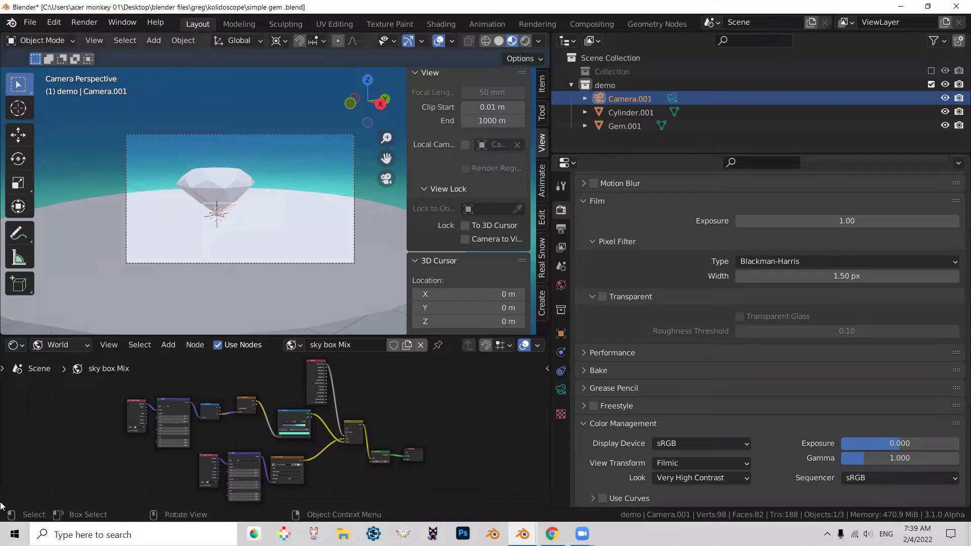
pyautogui.moveTo(35, 335); pyautogui.dragTo(39, 305)
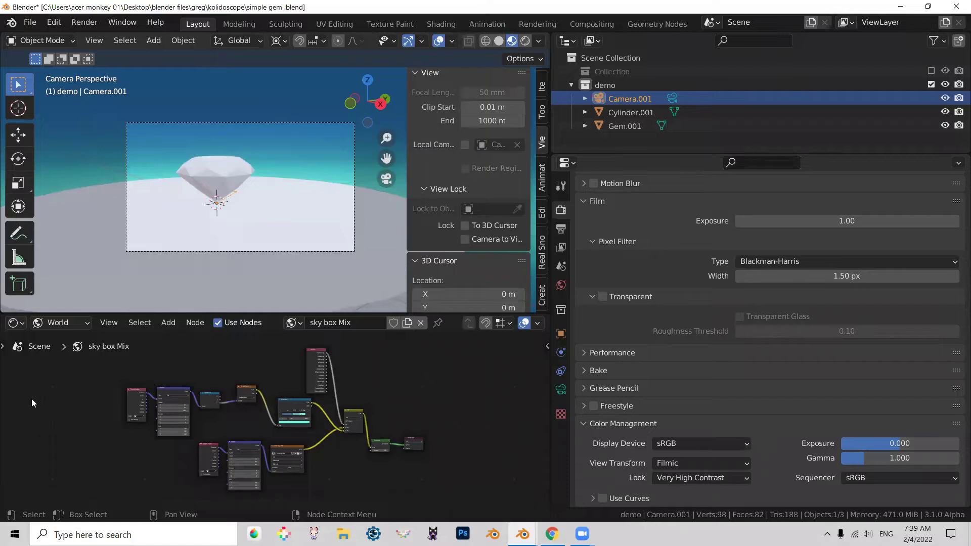
pyautogui.click(84, 325)
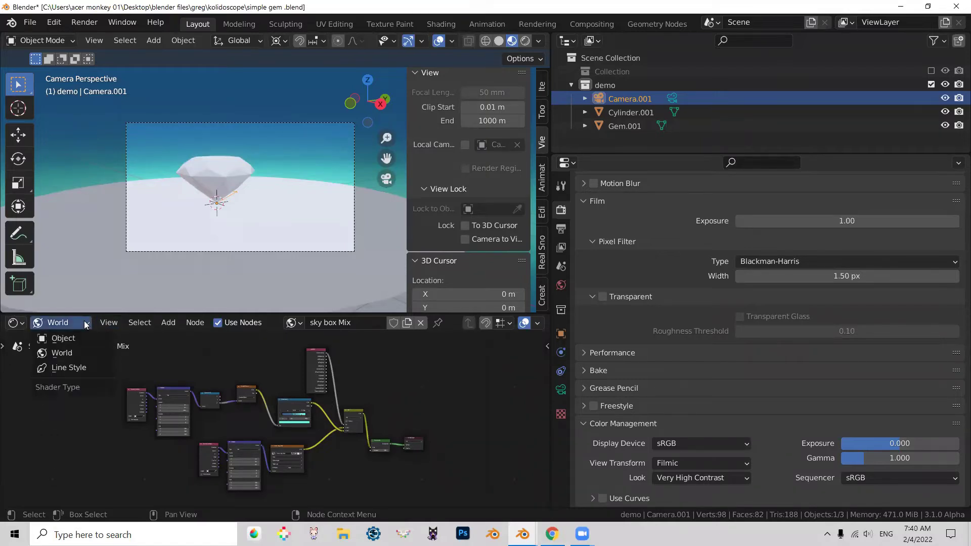
pyautogui.click(65, 342)
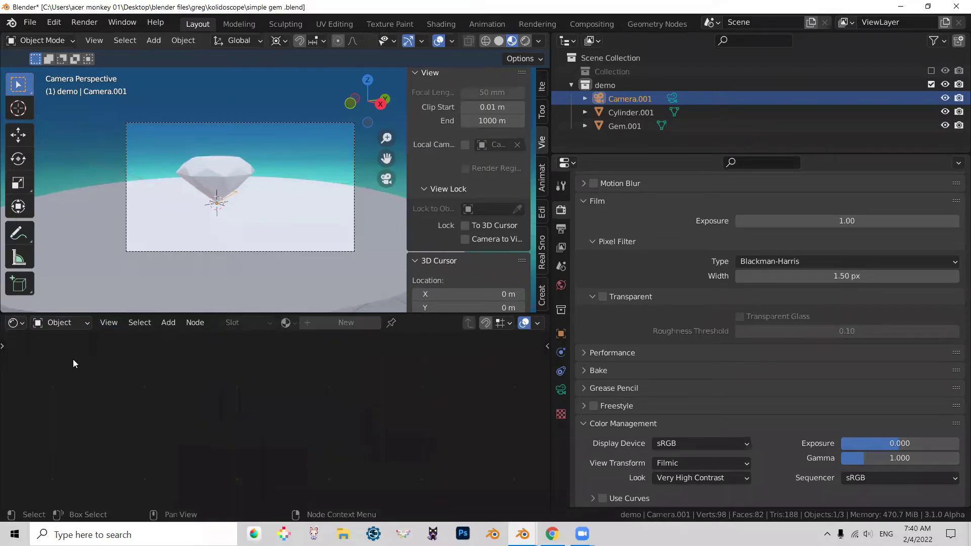
pyautogui.click(212, 173)
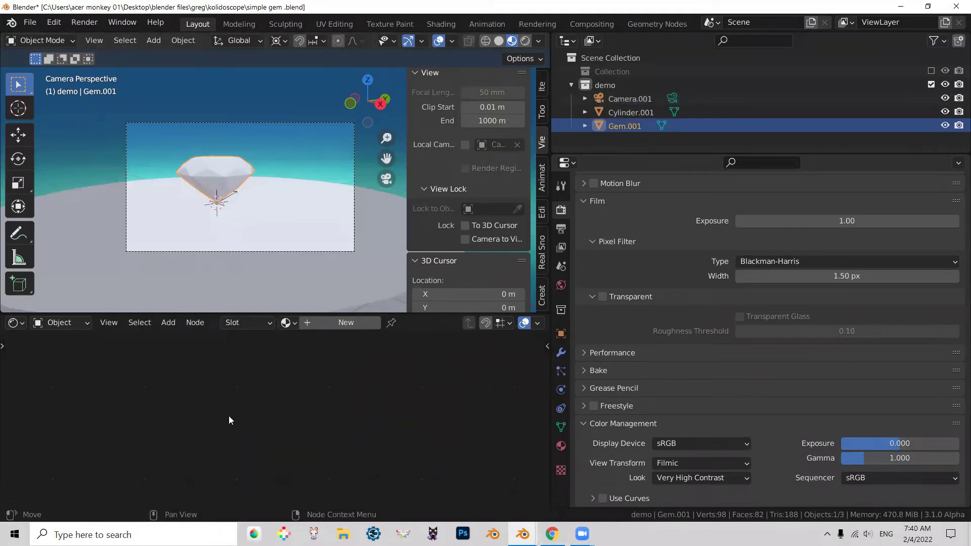
# Create a new material, Material.001, for the gem and bring its nodes into view.
pyautogui.click(323, 322)
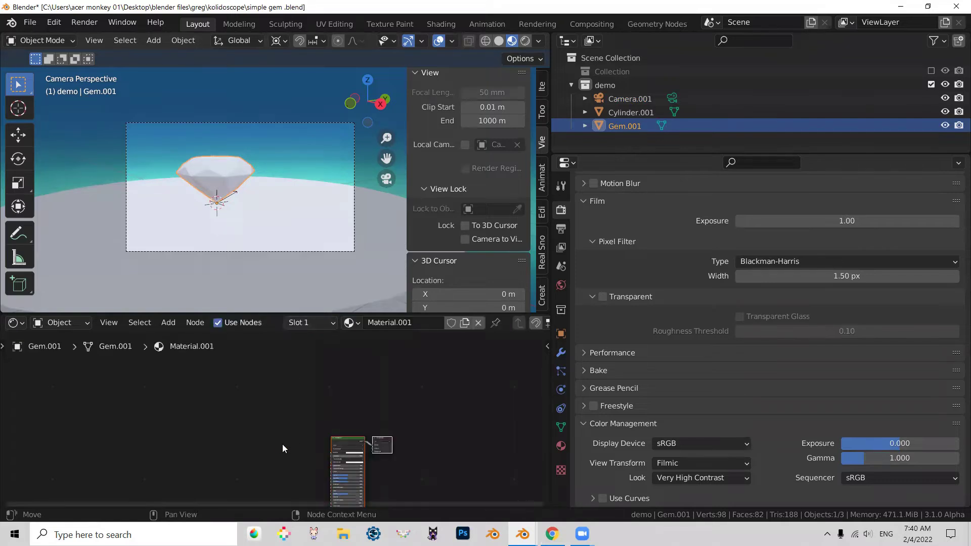
pyautogui.moveTo(275, 442); pyautogui.dragTo(263, 388, button='middle')
pyautogui.scroll(3, 311, 390)
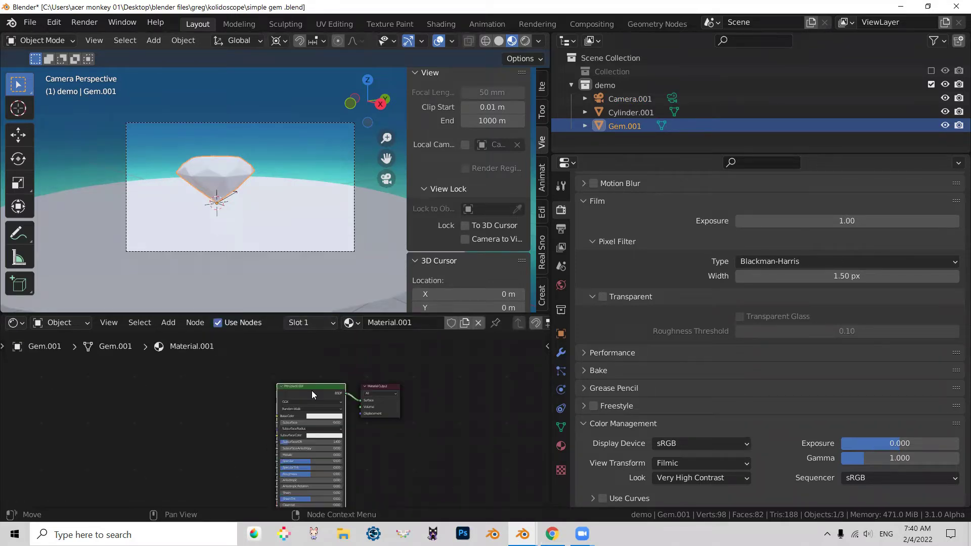
pyautogui.scroll(3, 311, 390)
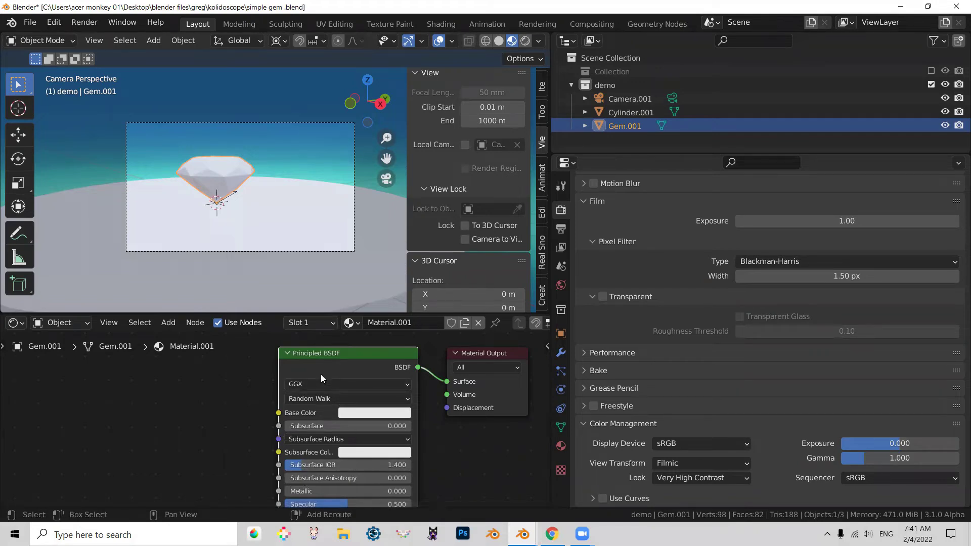
# Change the shader to Glass BSDF, fit the camera frame, and switch to Rendered shading.
pyautogui.hotkey('shift', 's')
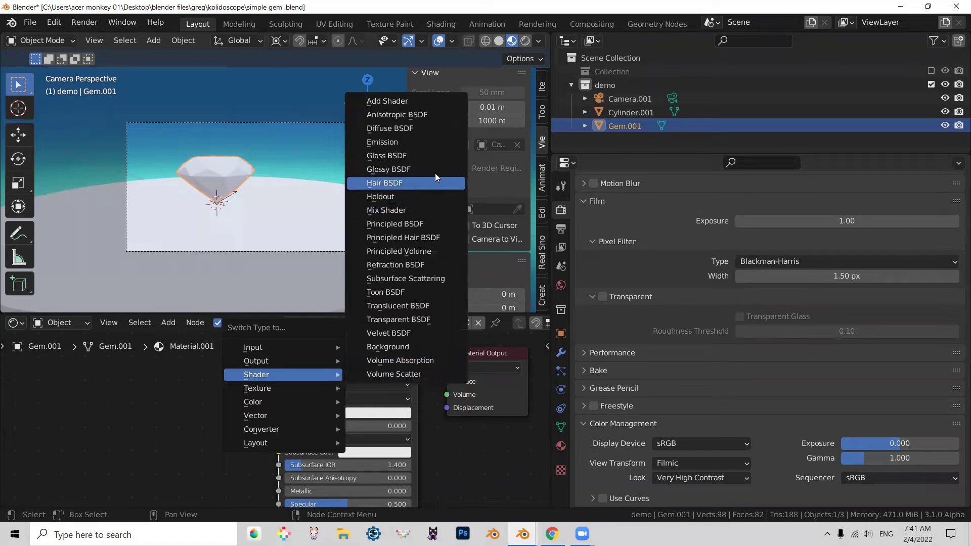
pyautogui.click(406, 157)
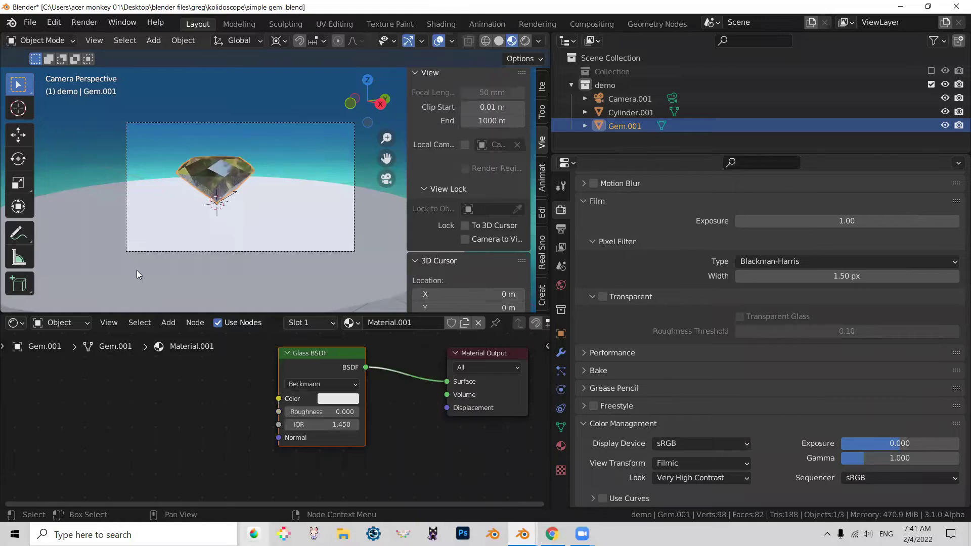
pyautogui.press('Home')
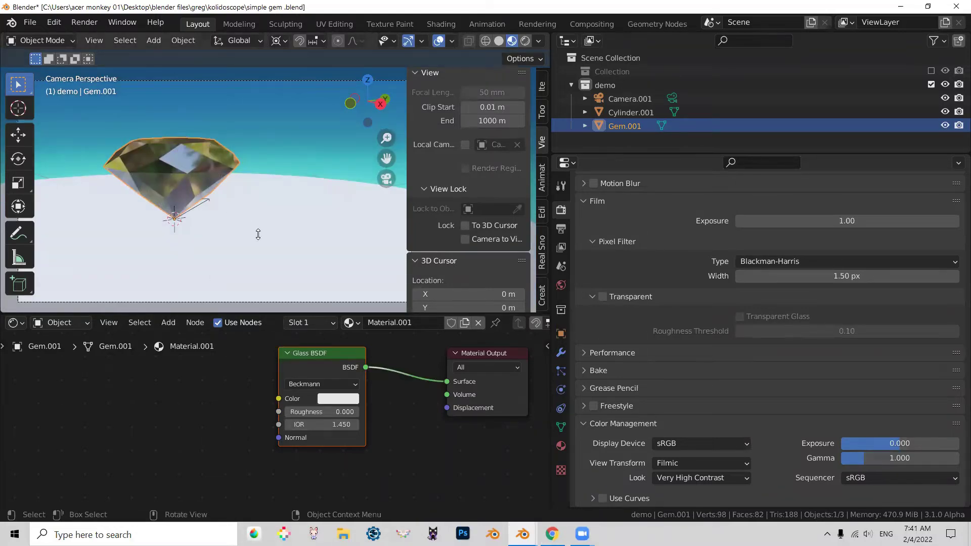
pyautogui.click(525, 44)
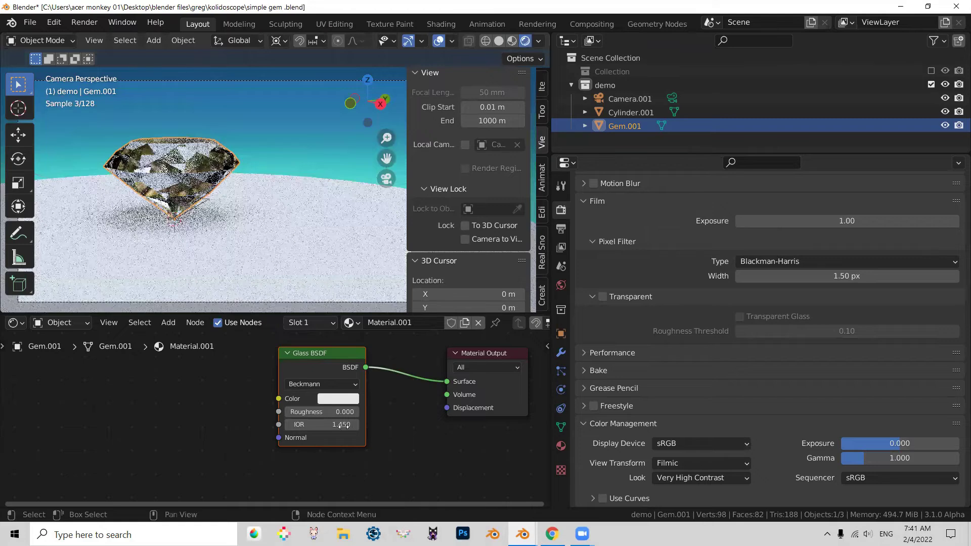
# Tint the gem's Glass BSDF colour pink and settle its roughness at 0.064.
pyautogui.scroll(1, 303, 410)
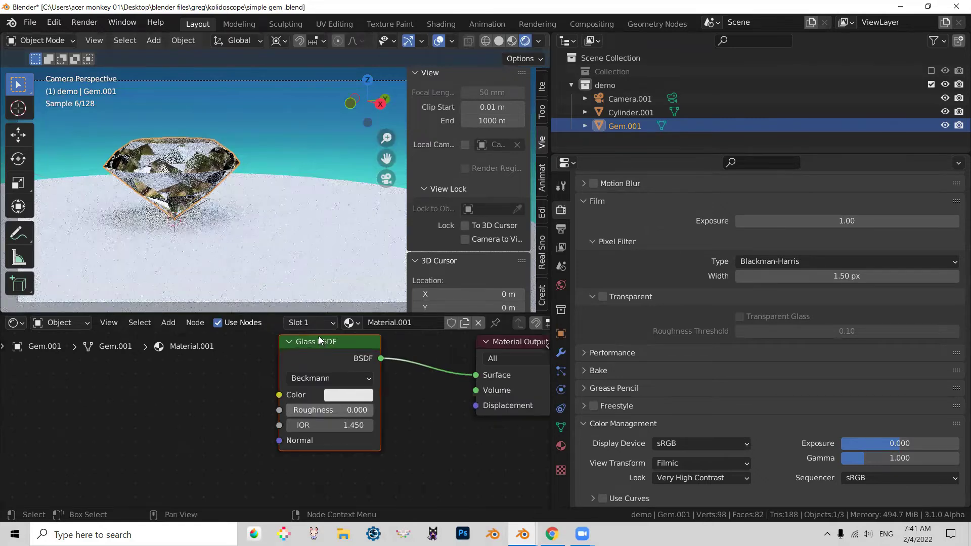
pyautogui.moveTo(325, 342); pyautogui.dragTo(324, 349)
pyautogui.click(353, 402)
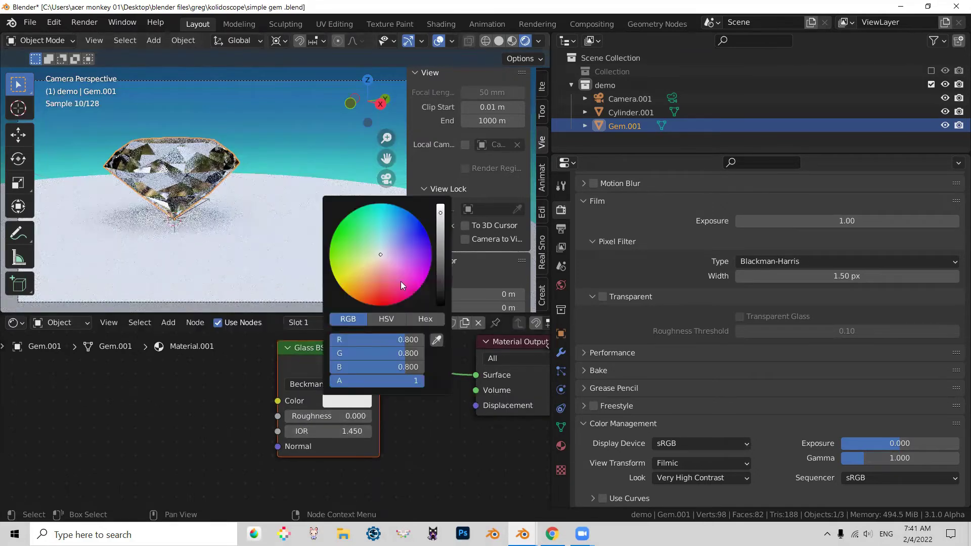
pyautogui.click(364, 276)
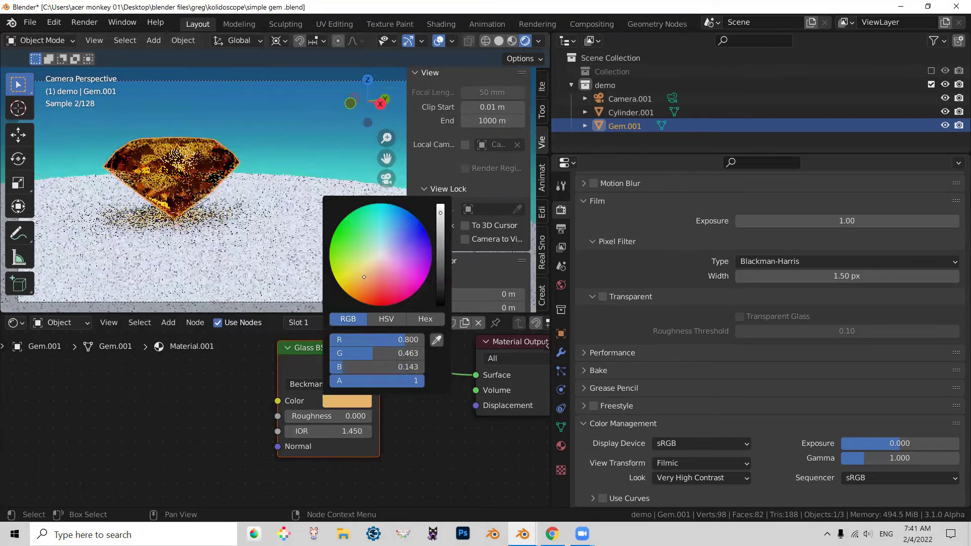
pyautogui.moveTo(360, 270); pyautogui.dragTo(366, 271)
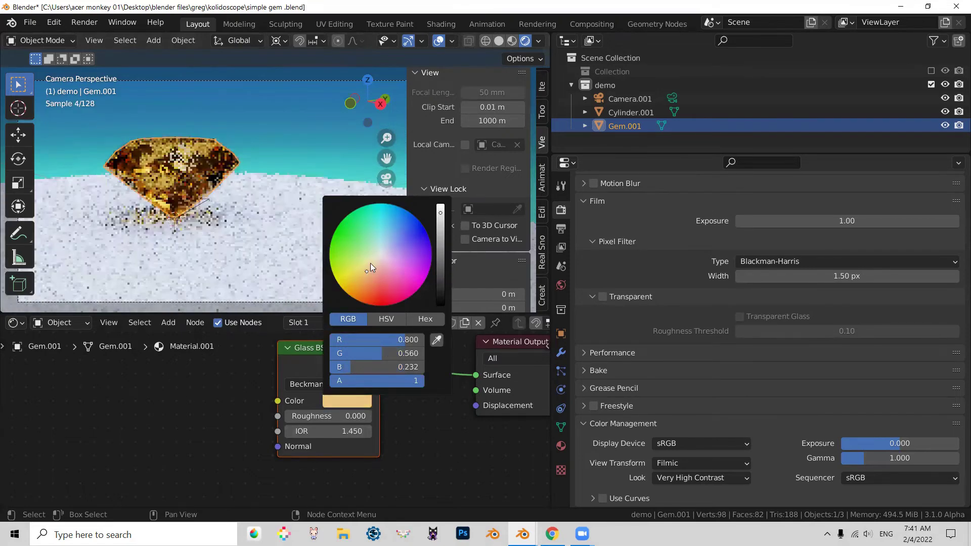
pyautogui.click(374, 275)
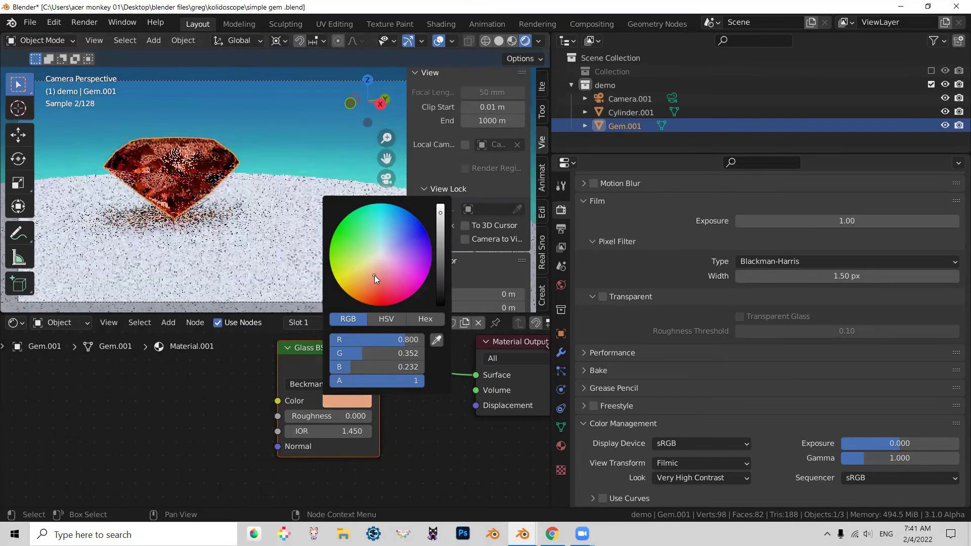
pyautogui.click(366, 273)
pyautogui.click(389, 268)
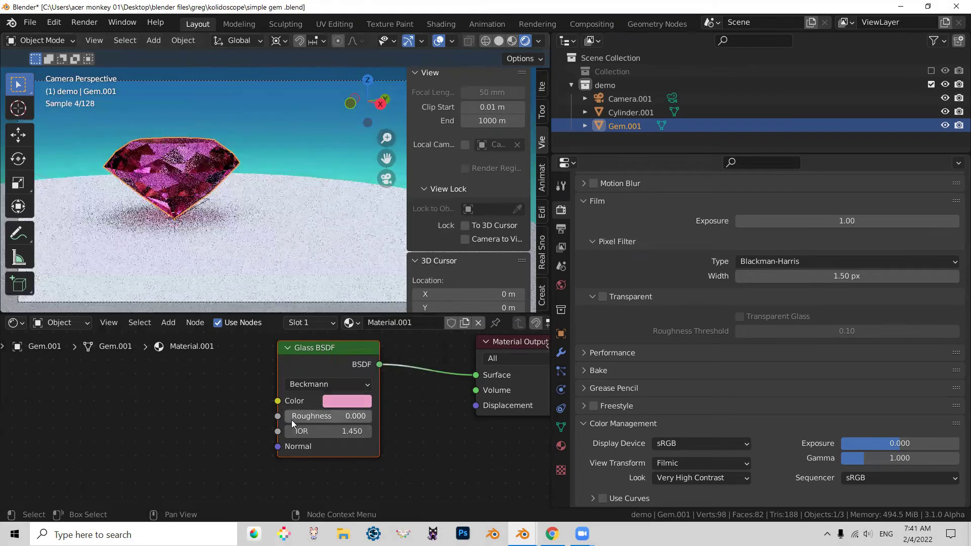
pyautogui.moveTo(313, 416); pyautogui.dragTo(337, 390)
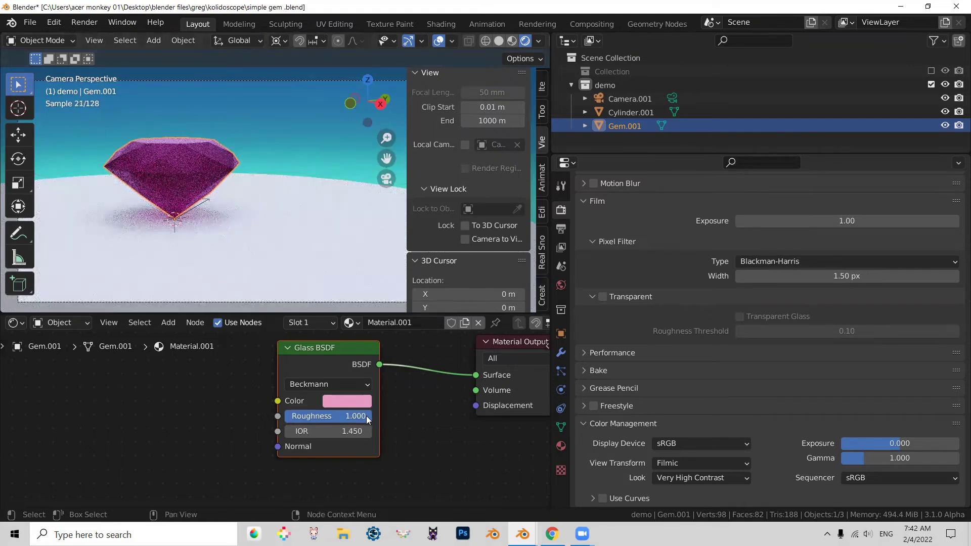
pyautogui.moveTo(365, 416); pyautogui.dragTo(285, 416)
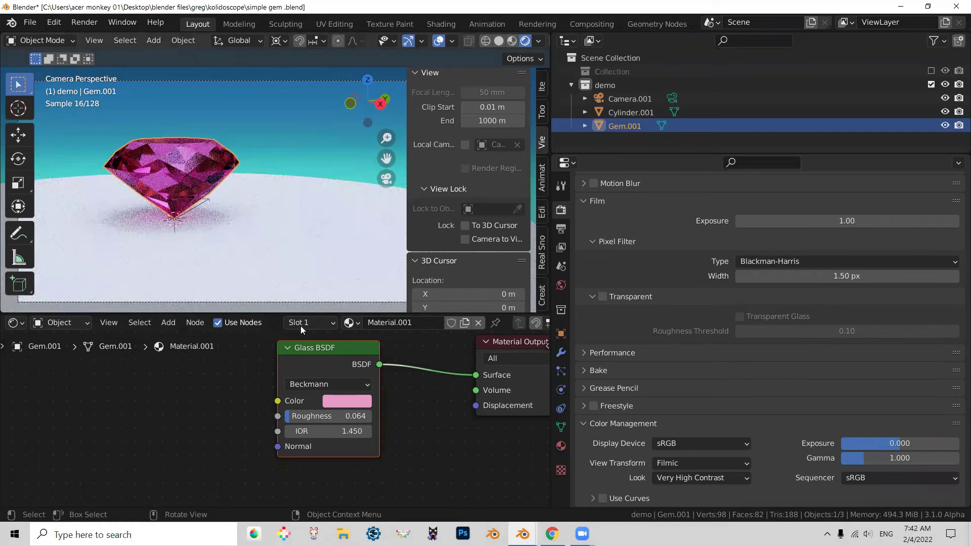
# Select Cylinder.001 and assign it the existing Material.001 from the Browse Material list.
pyautogui.click(324, 214)
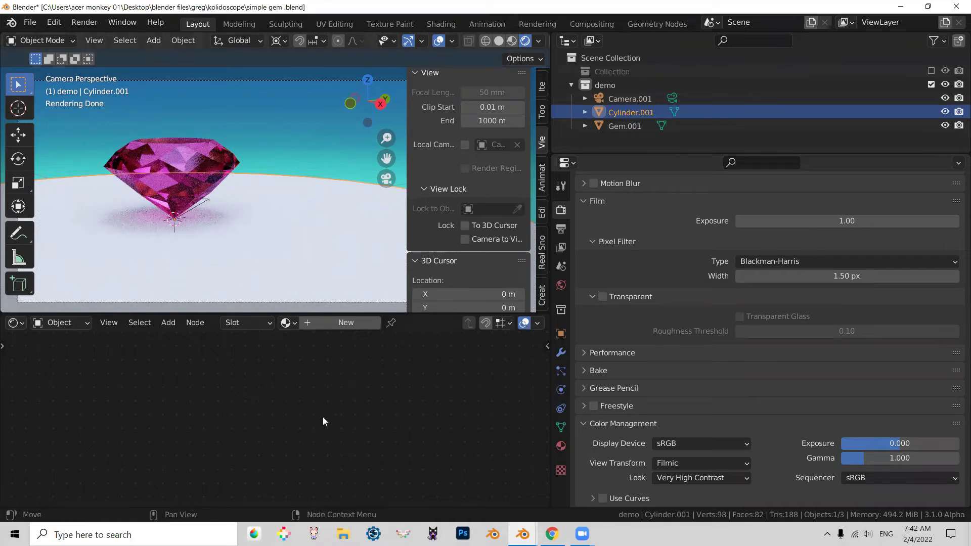
pyautogui.click(288, 322)
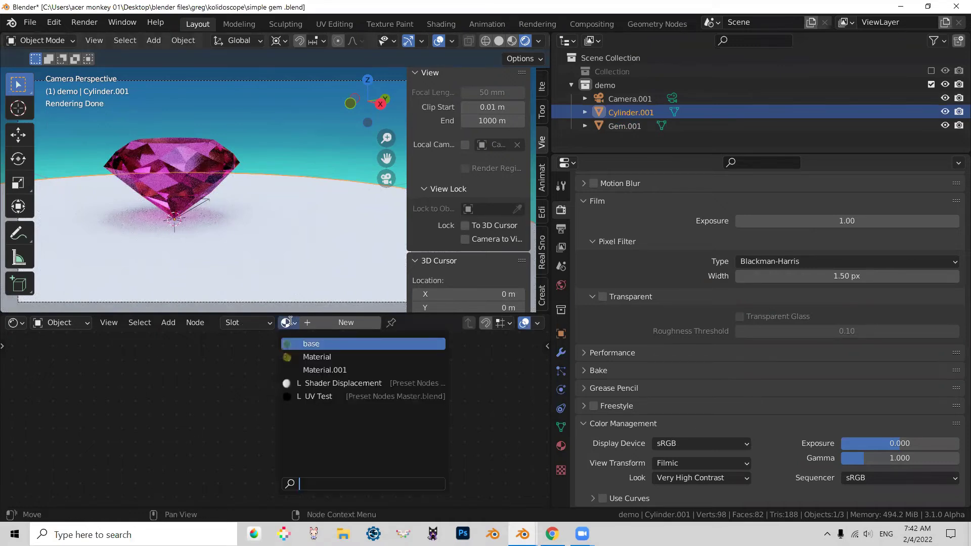
pyautogui.click(330, 370)
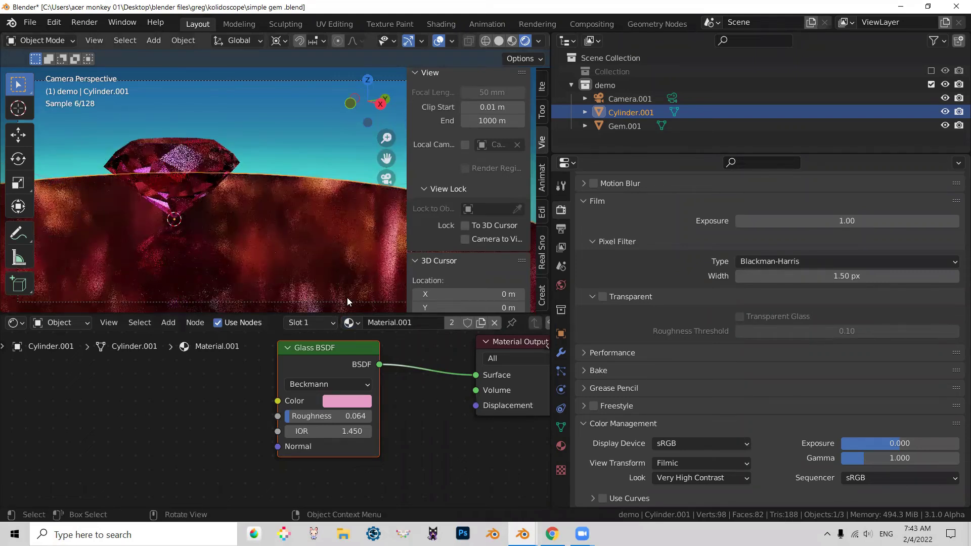
# Frame the nodes and make a separate copy of the material named 'new base'.
pyautogui.press('Home')
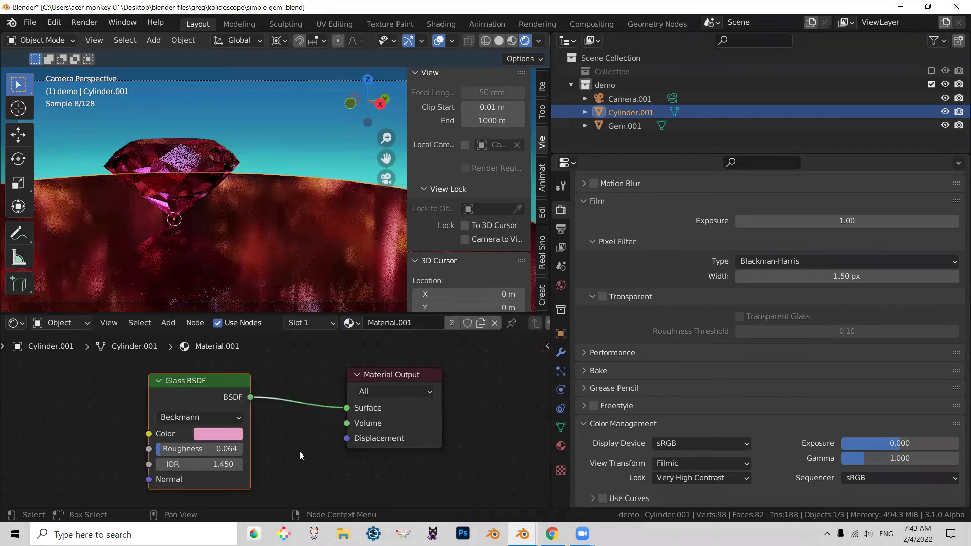
pyautogui.press('Home')
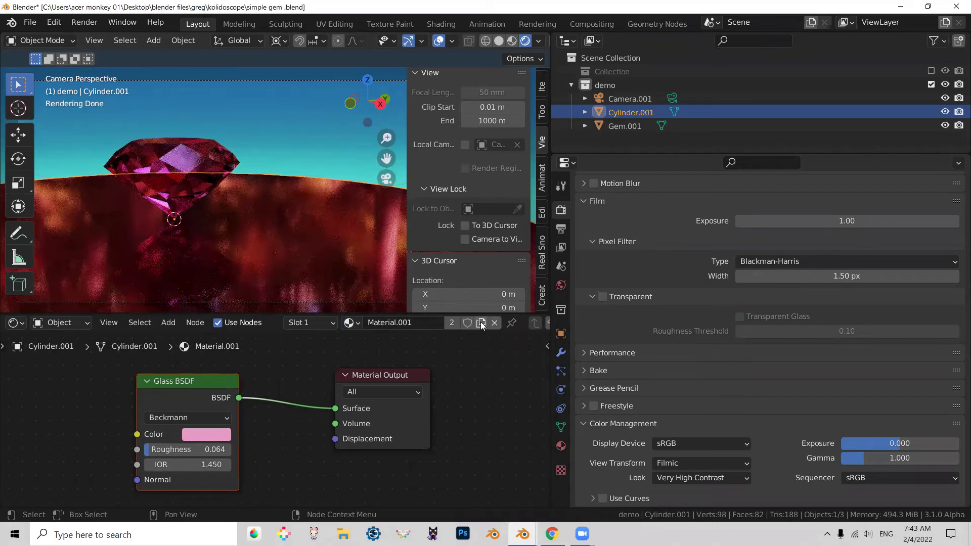
pyautogui.click(480, 323)
pyautogui.click(421, 323)
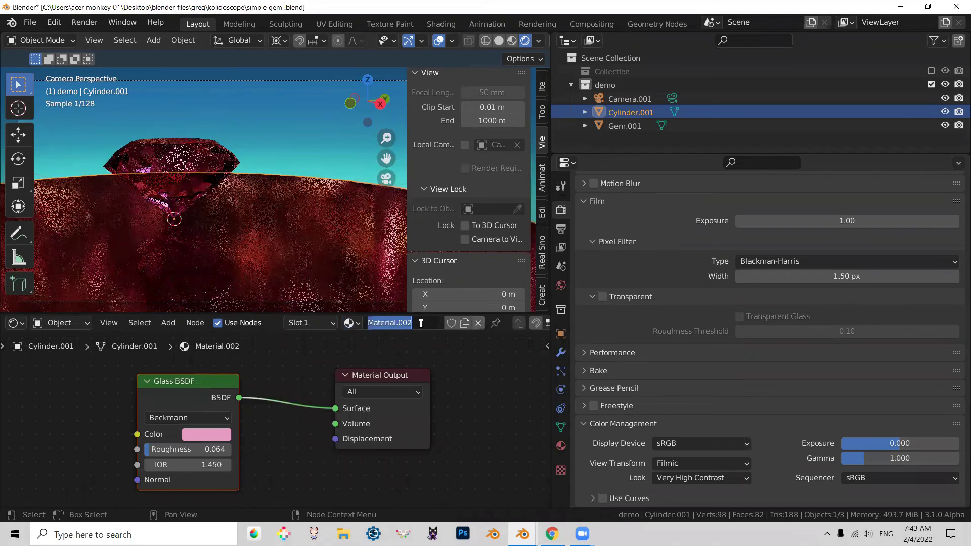
pyautogui.write('new base')
pyautogui.press('Return')
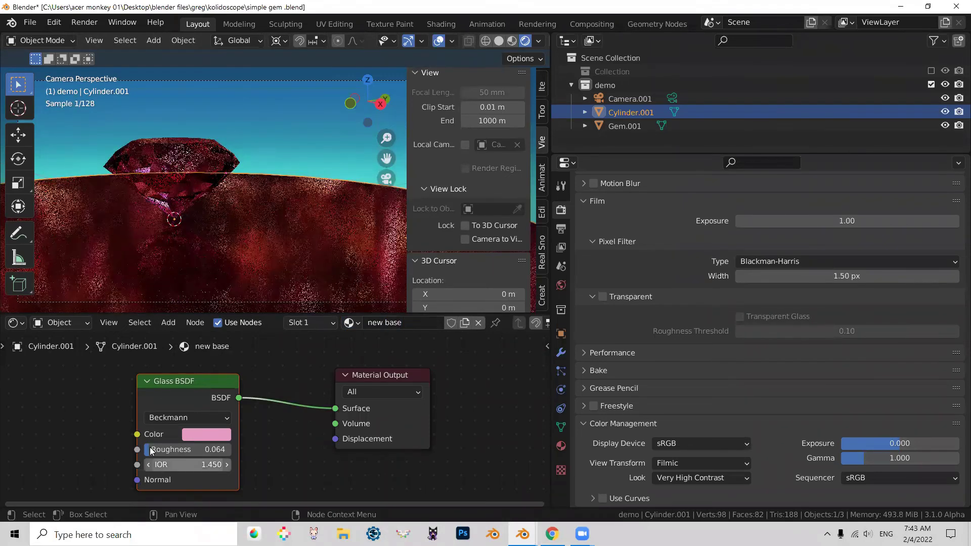
# Set the new base Glass BSDF roughness to 0.960.
pyautogui.moveTo(172, 449); pyautogui.dragTo(232, 449)
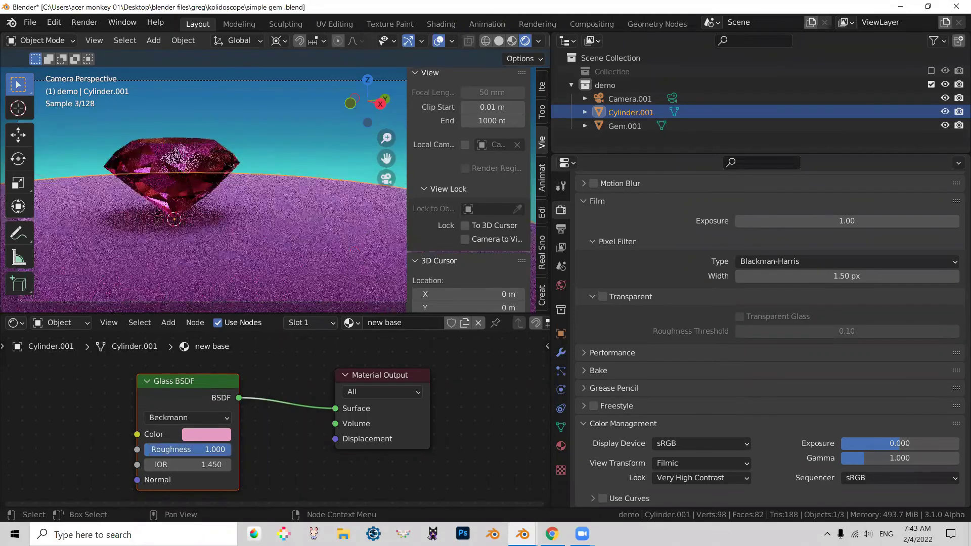
pyautogui.moveTo(187, 449); pyautogui.dragTo(177, 449)
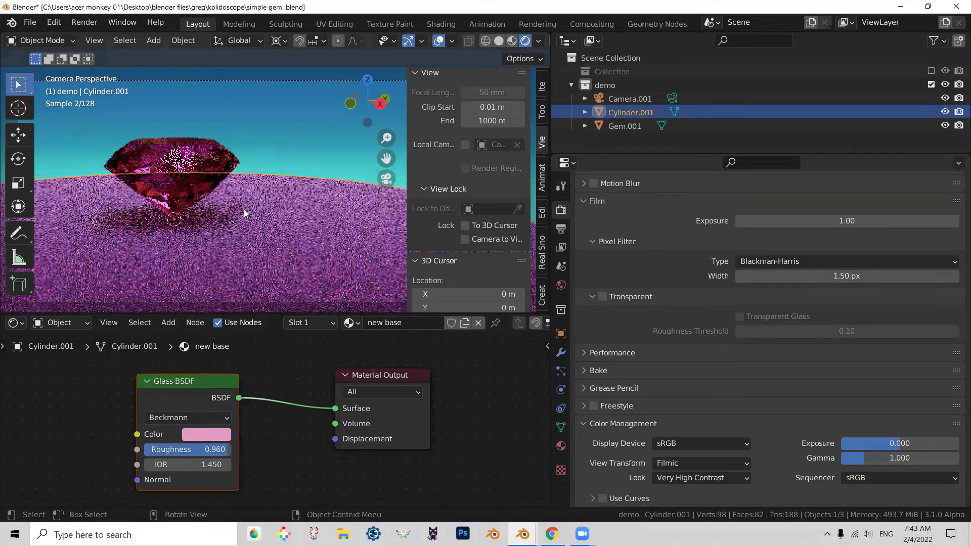
pyautogui.scroll(-2, 246, 212)
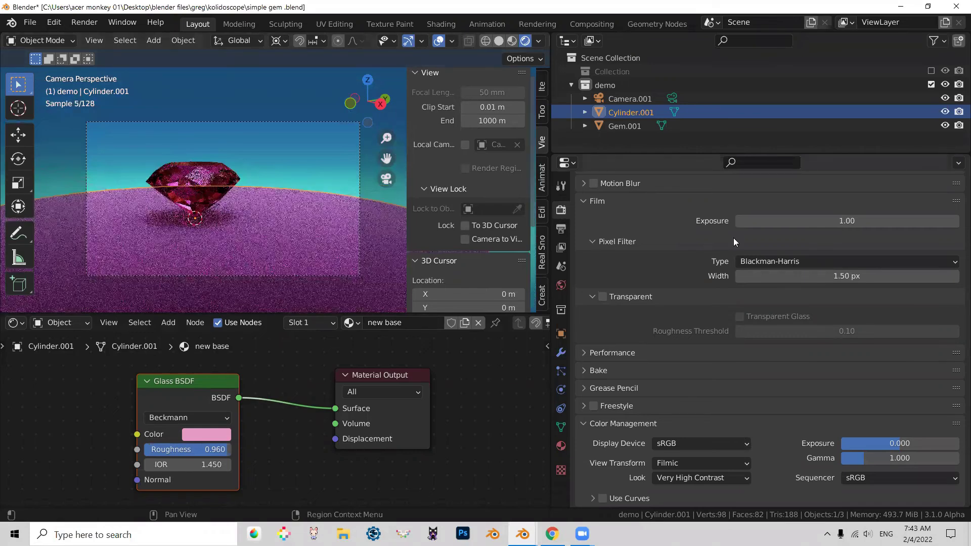
pyautogui.hotkey('ctrl', 'Tab')
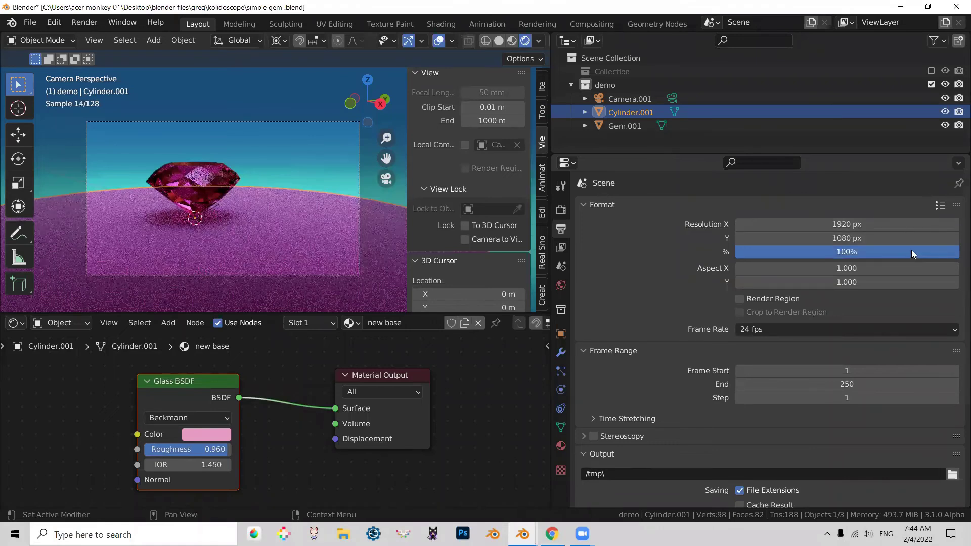
pyautogui.scroll(-5, 630, 290)
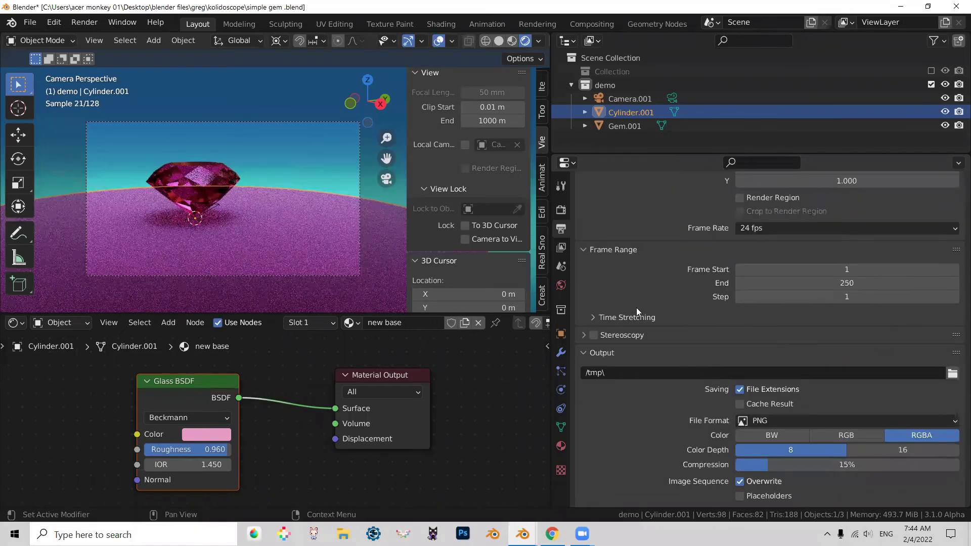
pyautogui.scroll(-2, 620, 490)
pyautogui.keyDown('ctrl'); pyautogui.scroll(1, 624, 500); pyautogui.keyUp('ctrl')
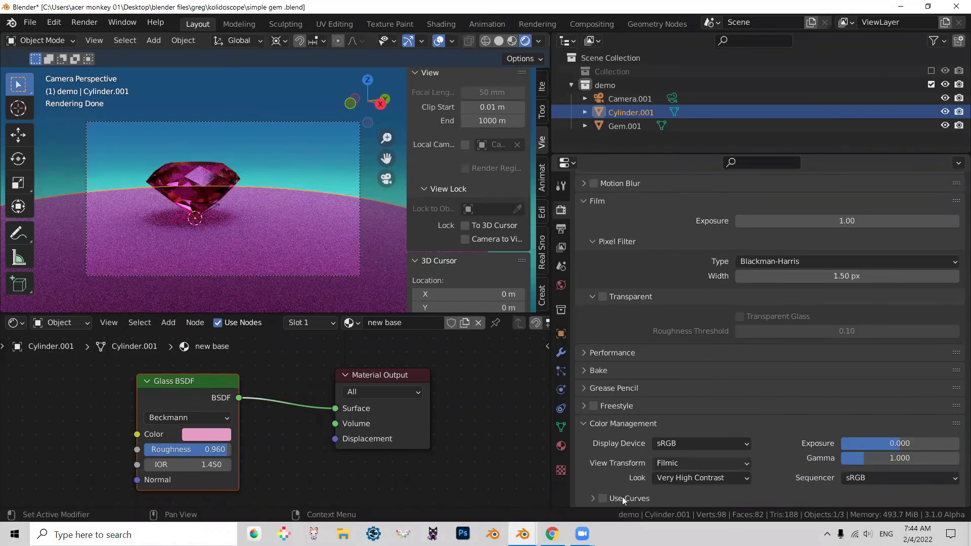
pyautogui.click(672, 479)
pyautogui.click(676, 464)
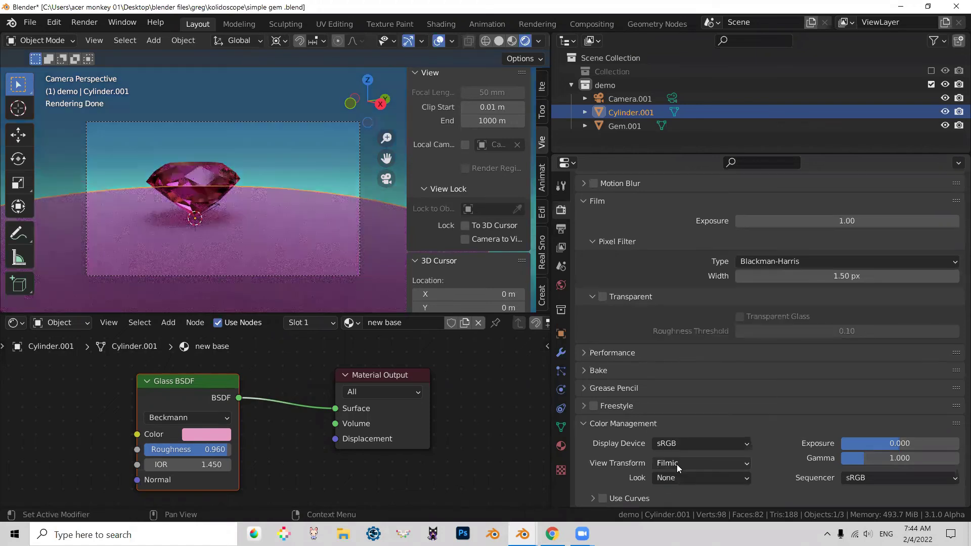
pyautogui.click(665, 477)
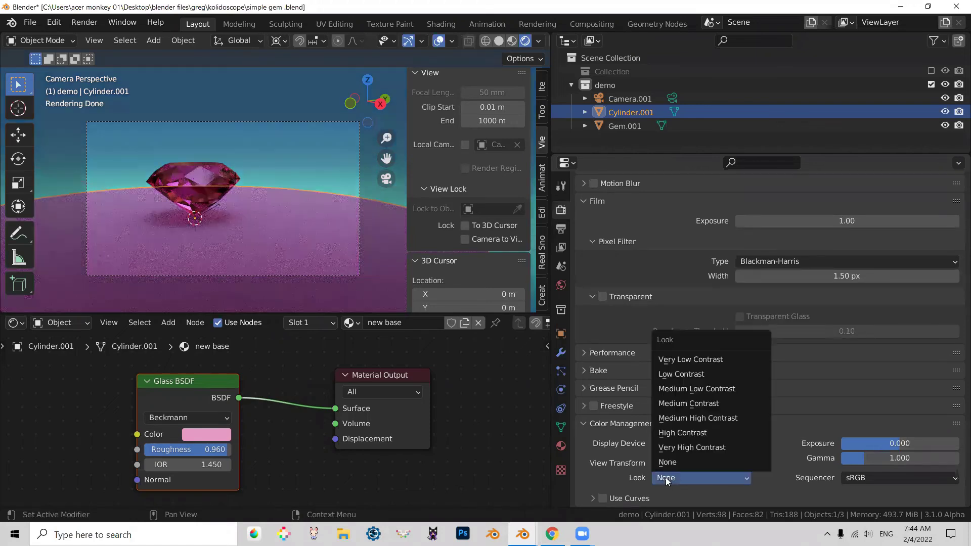
pyautogui.click(688, 451)
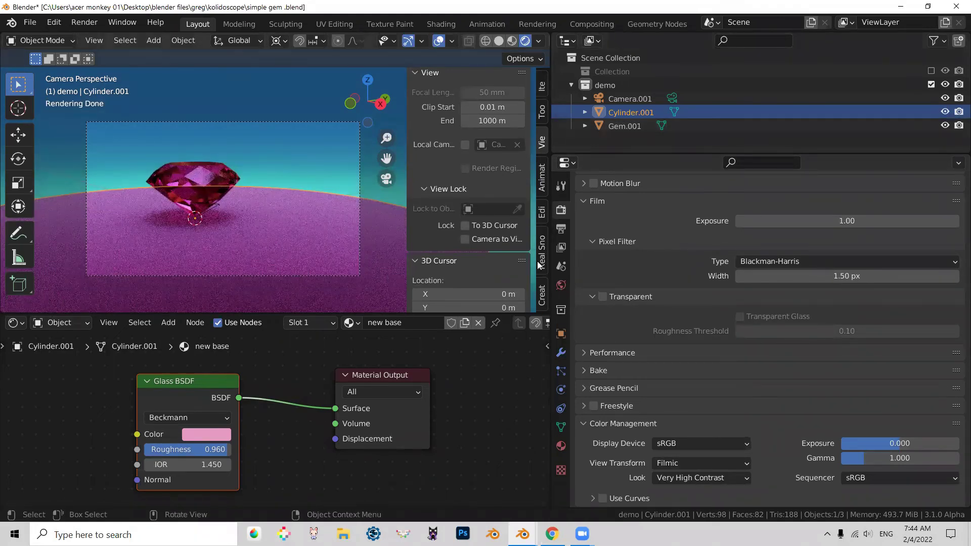
# Use File > Save As, editing the filename to end in 'demo' for simple gem demo.blend.
pyautogui.click(30, 22)
pyautogui.click(60, 125)
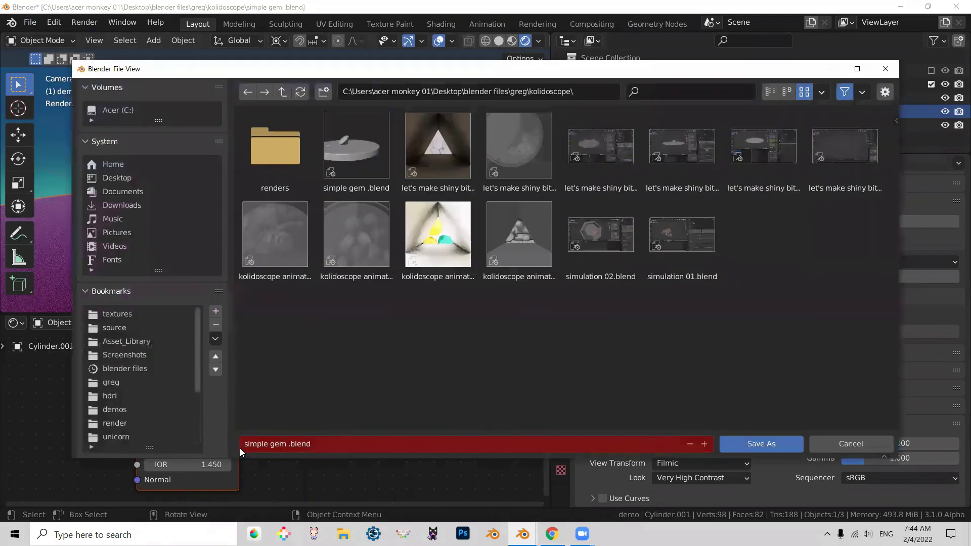
pyautogui.click(272, 444)
pyautogui.press('End')
pyautogui.press('BackSpace')
pyautogui.press('BackSpace')
pyautogui.press('BackSpace')
pyautogui.press('BackSpace')
pyautogui.press('BackSpace')
pyautogui.press('BackSpace')
pyautogui.write('demo')
pyautogui.click(766, 445)
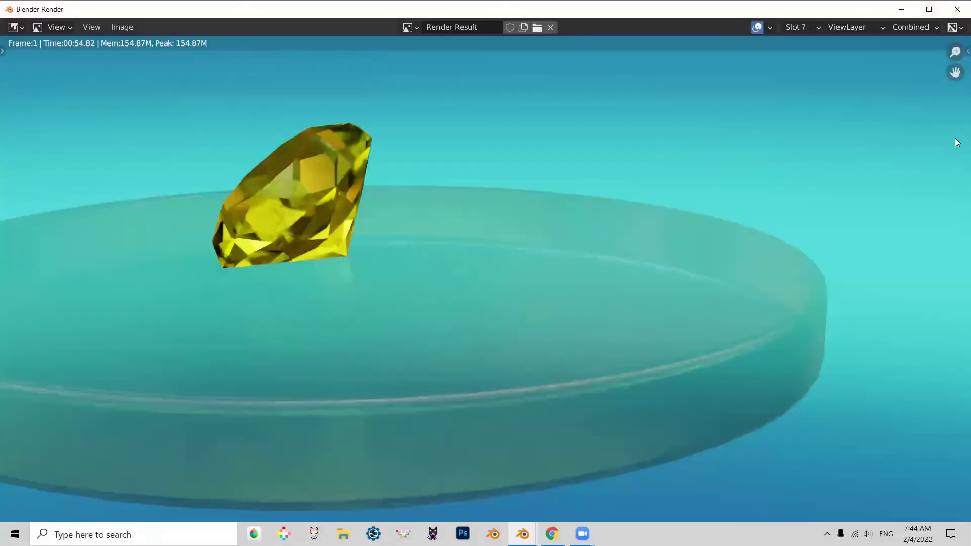
# Render the final Cycles image of the gem and base with F12.
pyautogui.scroll(-4, 767, 302)
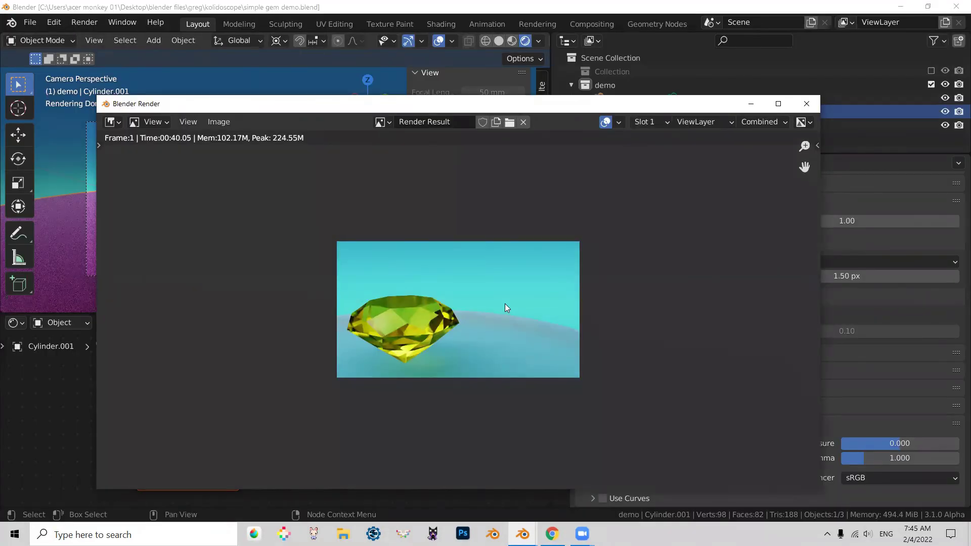
pyautogui.press('F12')
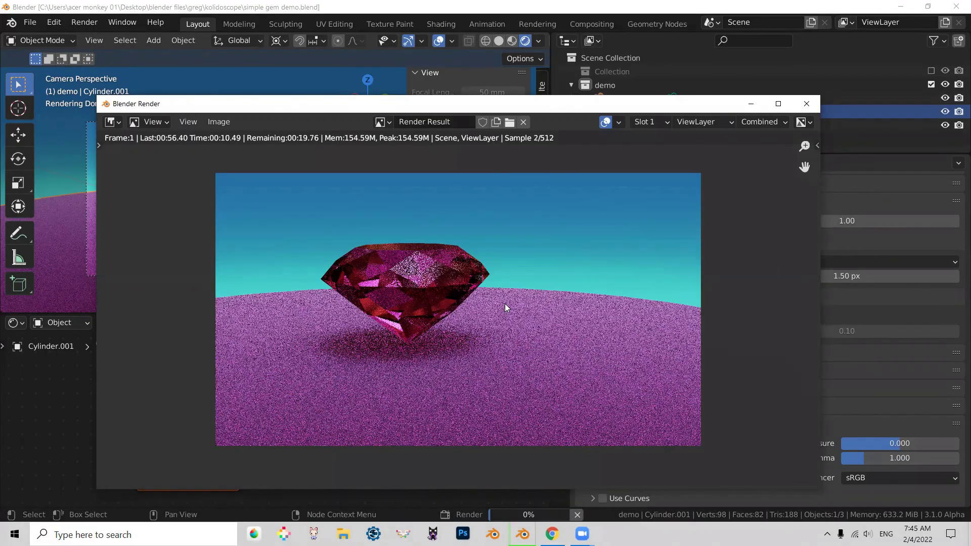